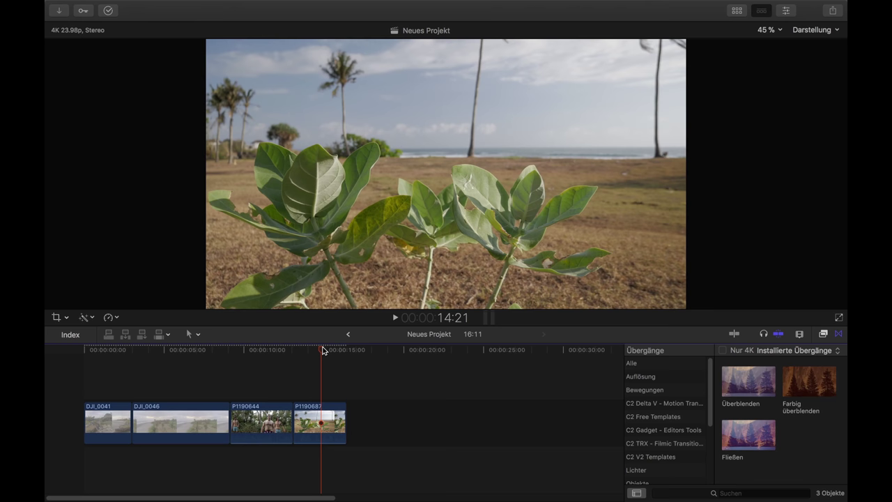
pyautogui.hscroll(2, 314, 351)
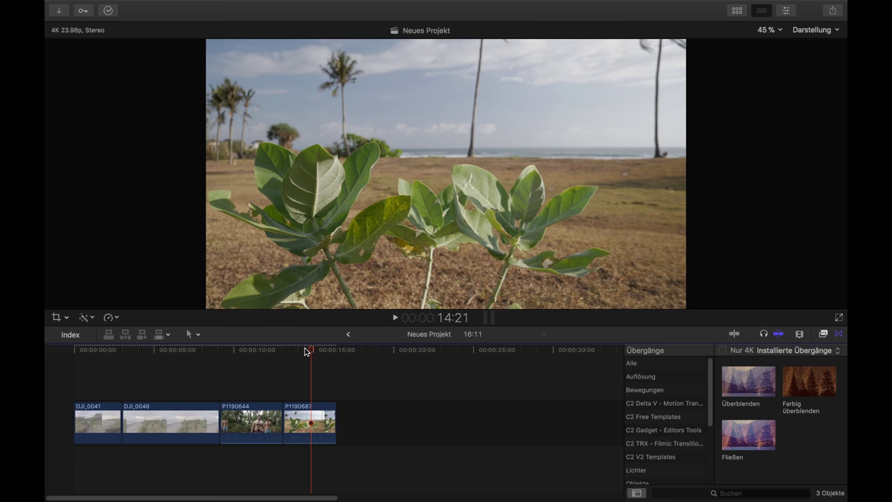
pyautogui.moveTo(269, 355)
pyautogui.mouseDown()
pyautogui.moveTo(235, 361)
pyautogui.moveTo(271, 363)
pyautogui.mouseUp()
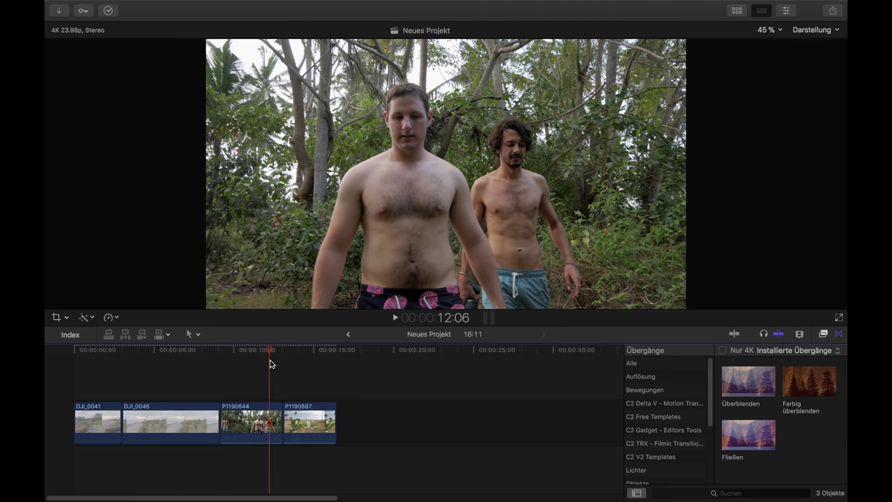
pyautogui.click(311, 366)
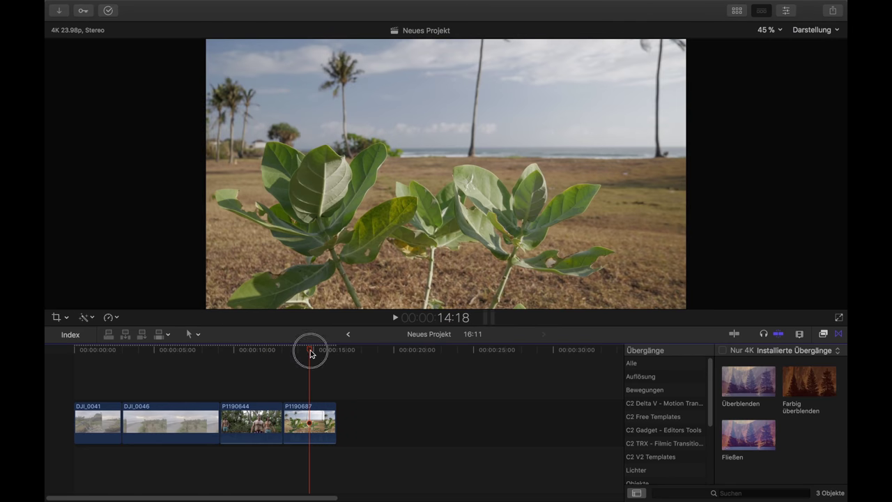
pyautogui.click(311, 410)
pyautogui.click(315, 384)
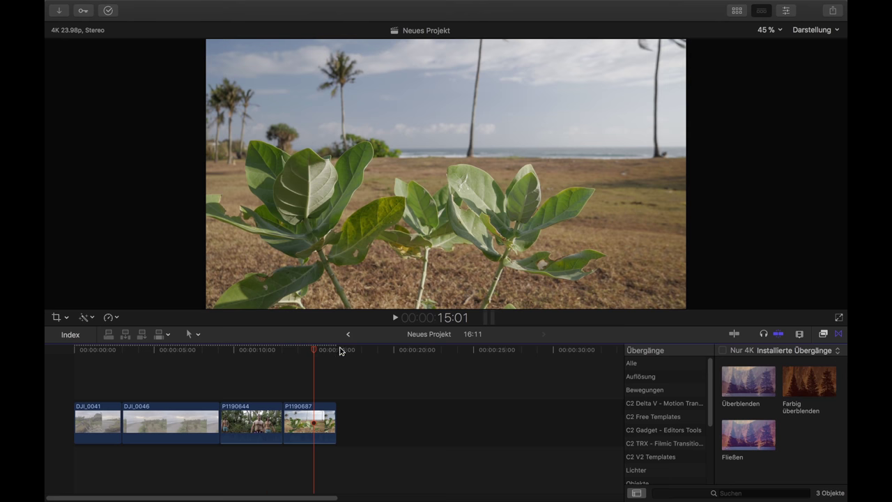
pyautogui.moveTo(311, 352)
pyautogui.mouseDown()
pyautogui.moveTo(95, 348)
pyautogui.moveTo(203, 352)
pyautogui.moveTo(304, 376)
pyautogui.moveTo(114, 354)
pyautogui.mouseUp()
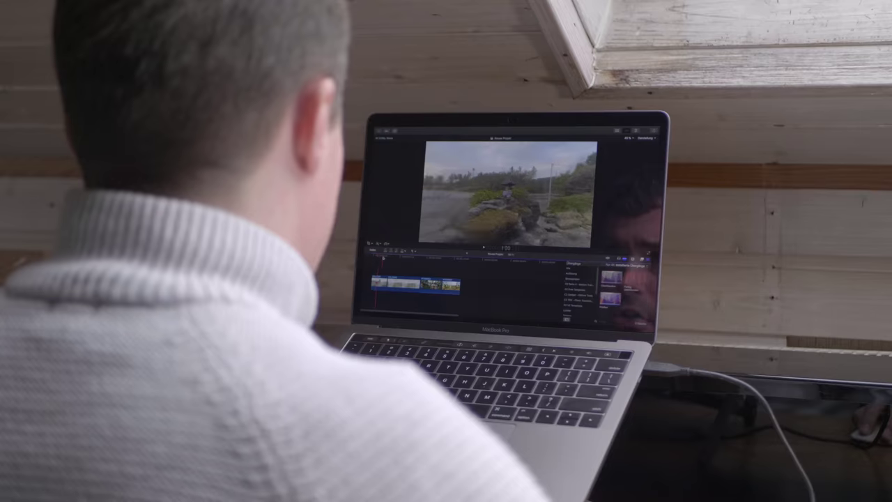
# Paste a second DJI_0046 copy at the timeline end, extending the project to 22:15, and show its colour settings.
pyautogui.moveTo(394, 258); pyautogui.dragTo(448, 266)
pyautogui.click(379, 282)
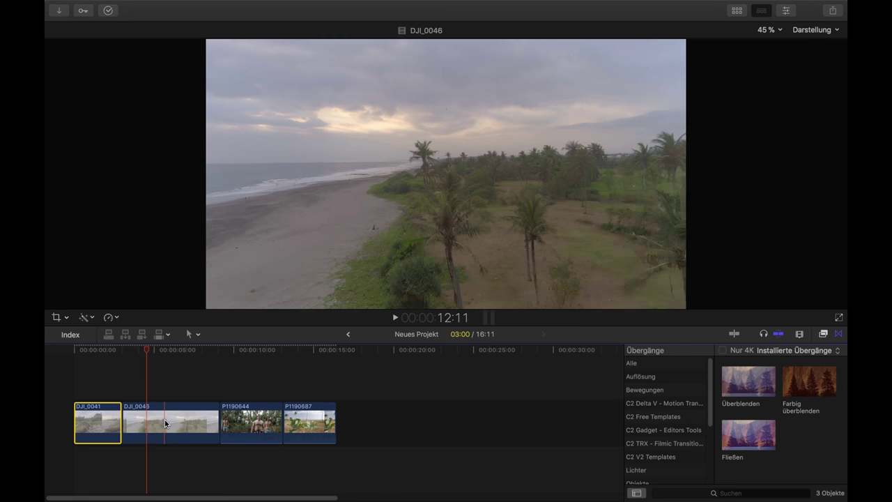
pyautogui.click(165, 423)
pyautogui.click(348, 360)
pyautogui.click(338, 350)
pyautogui.press('super+v')
pyautogui.click(363, 423)
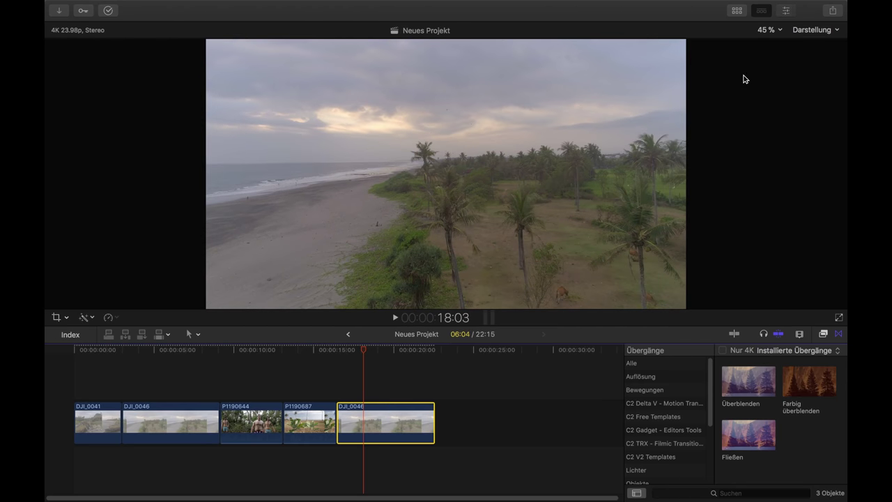
pyautogui.press('super+6')
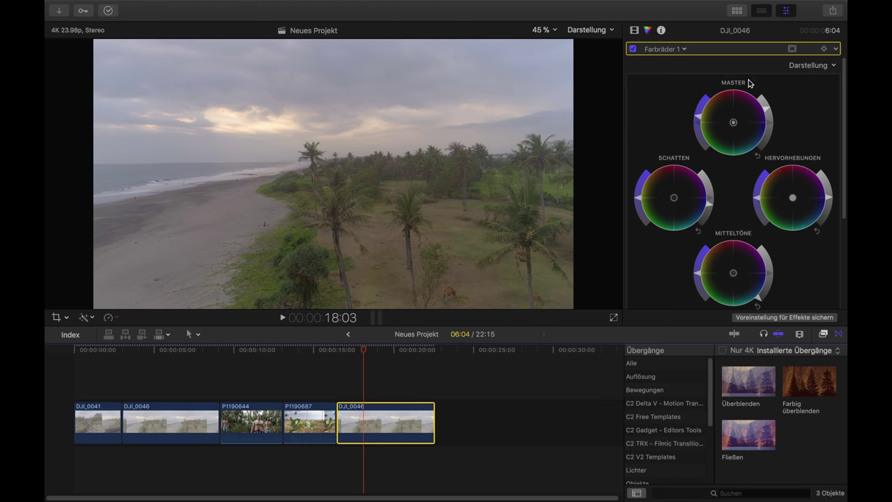
# Delete the Farbräder 1 correction from the copied clip and show the RGB Parade video scope.
pyautogui.click(664, 49)
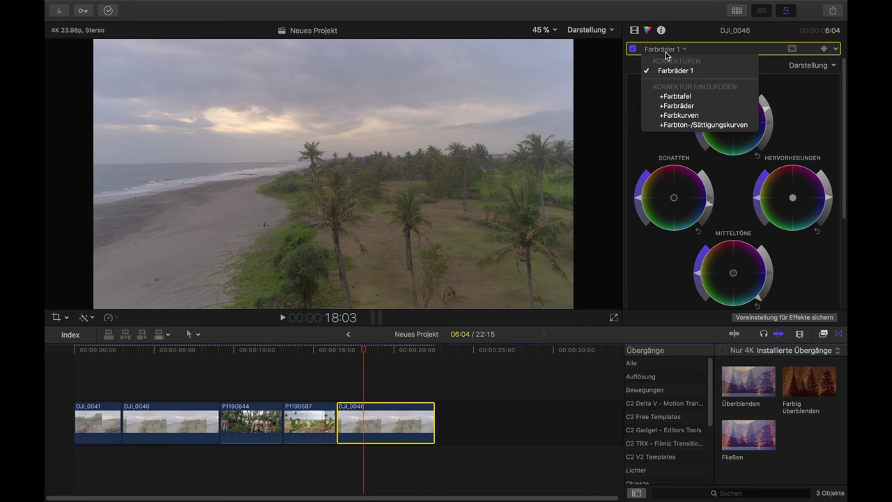
pyautogui.click(720, 52)
pyautogui.press('Delete')
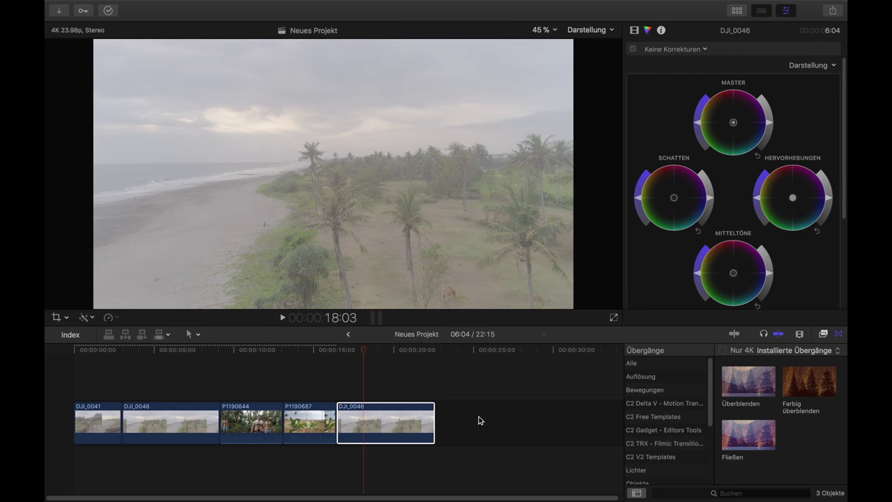
pyautogui.click(412, 414)
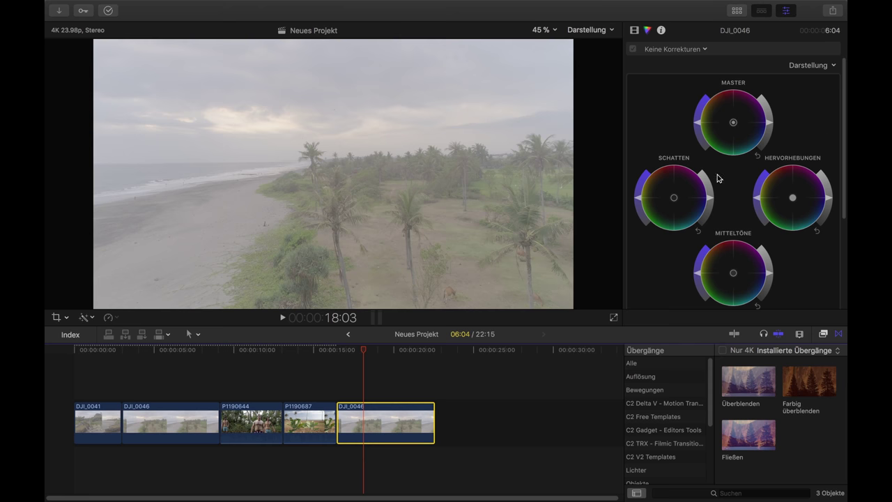
pyautogui.click(591, 30)
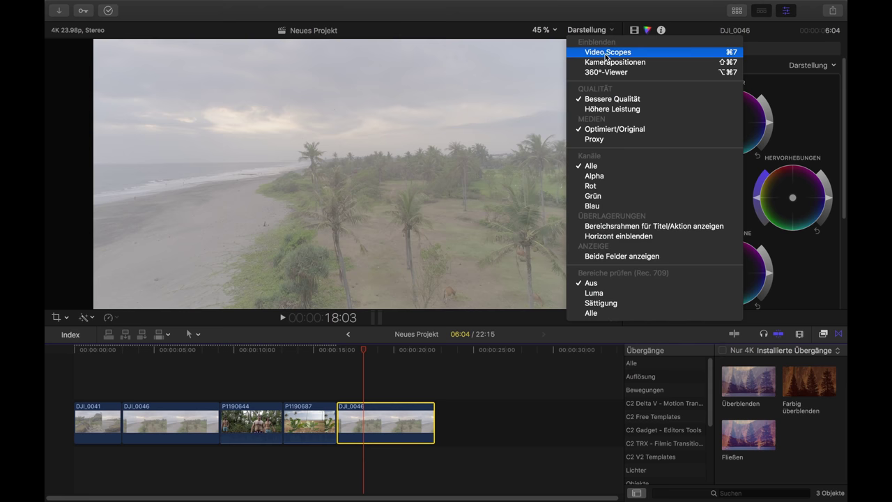
pyautogui.click(600, 56)
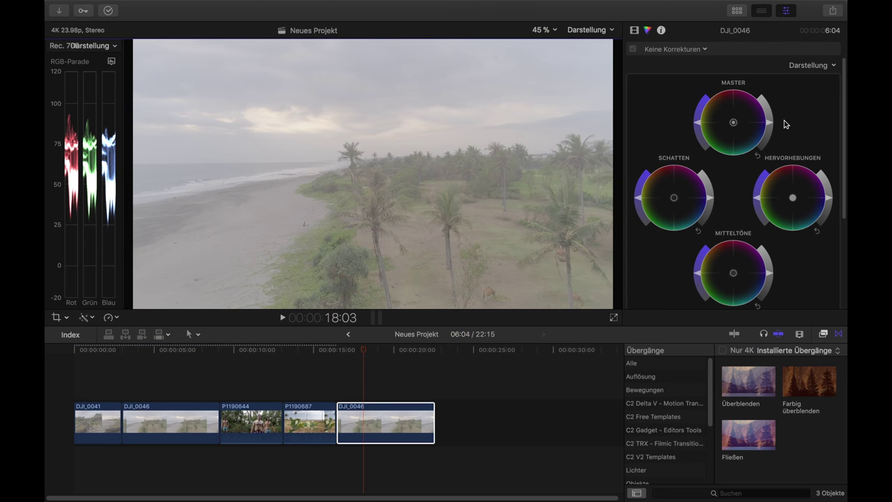
# Add fresh colour wheels and balance the Master, Schatten and Mitteltöne brightness against the RGB parade.
pyautogui.moveTo(771, 126); pyautogui.dragTo(767, 123)
pyautogui.moveTo(69, 113)
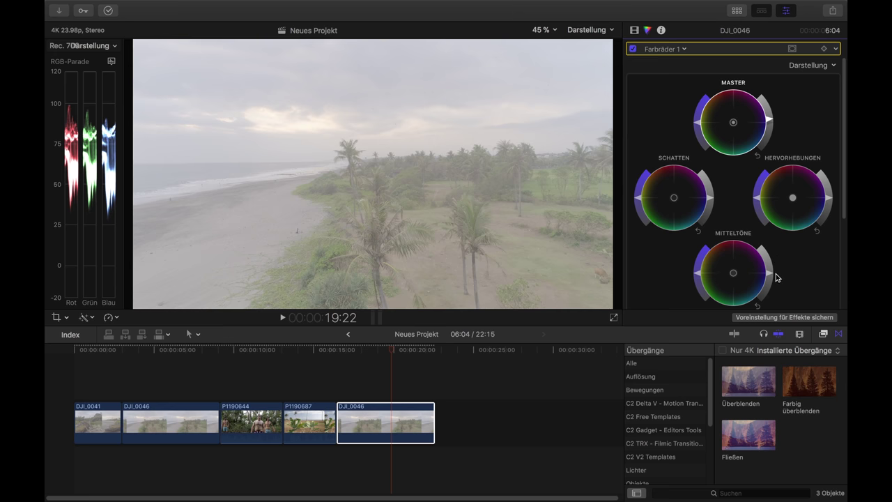
pyautogui.moveTo(771, 276); pyautogui.dragTo(743, 315)
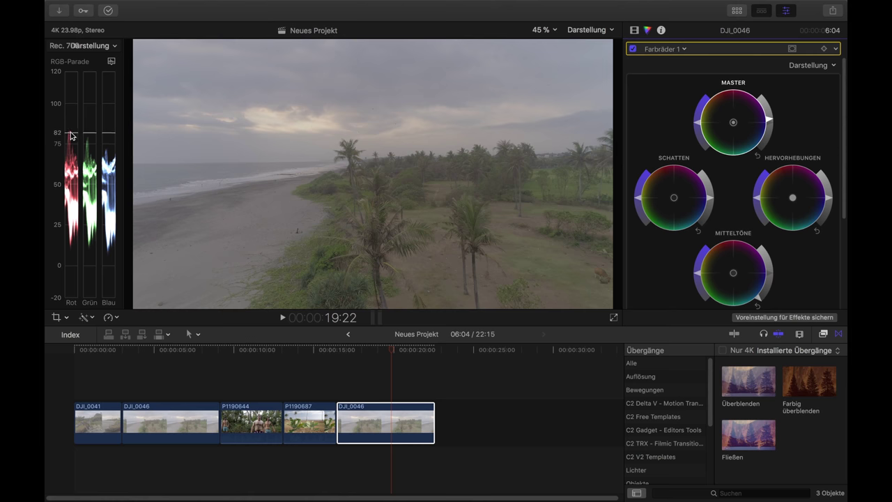
pyautogui.moveTo(770, 123); pyautogui.dragTo(767, 115)
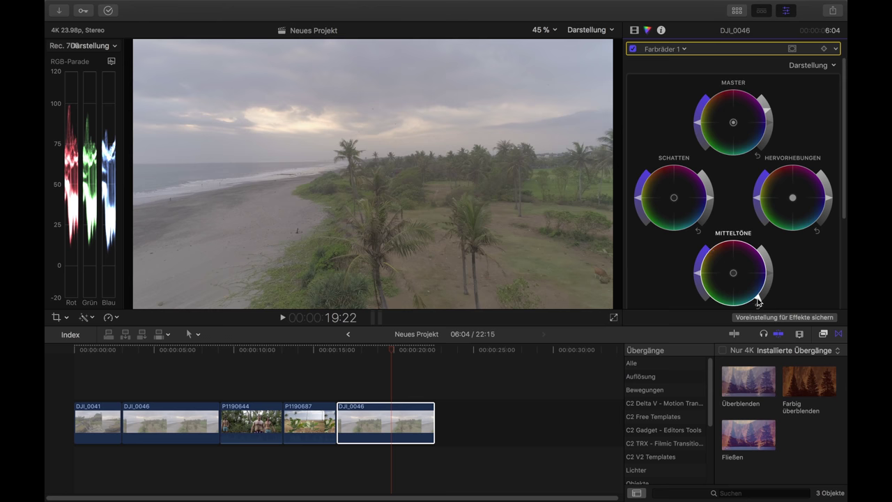
pyautogui.moveTo(711, 201)
pyautogui.mouseDown()
pyautogui.moveTo(701, 199)
pyautogui.moveTo(714, 203)
pyautogui.mouseUp()
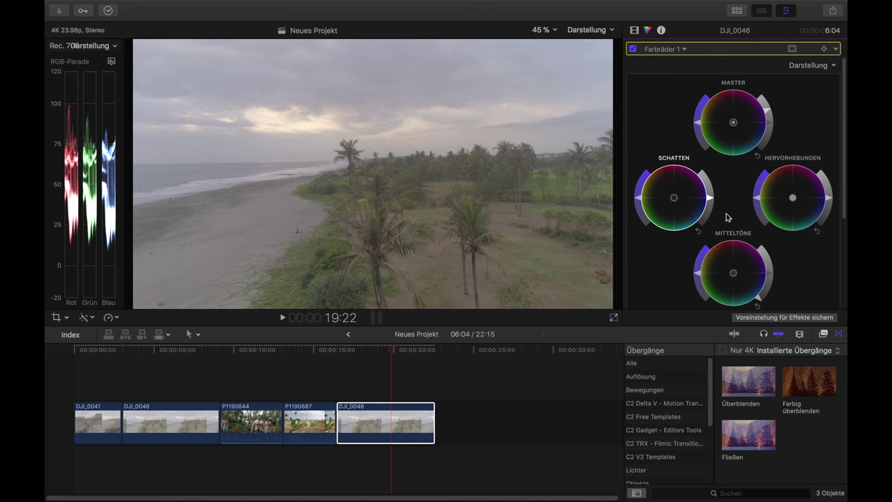
pyautogui.moveTo(759, 299); pyautogui.dragTo(755, 301)
pyautogui.moveTo(767, 111); pyautogui.dragTo(764, 111)
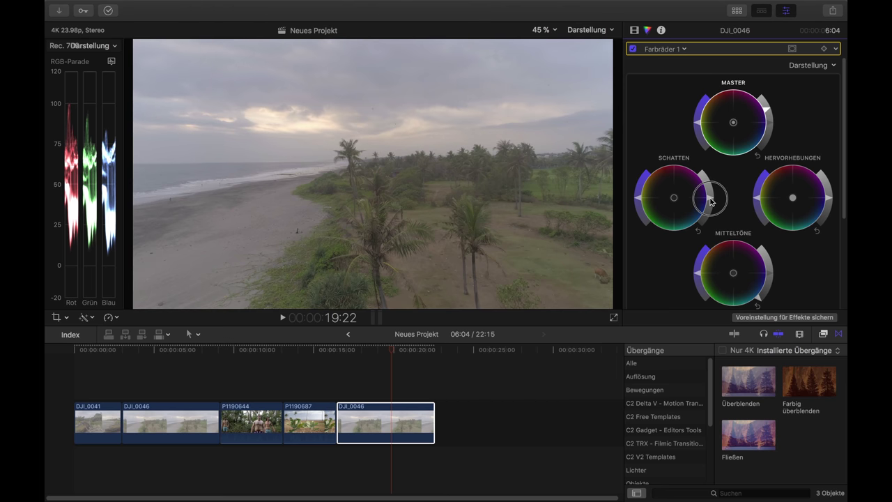
pyautogui.moveTo(711, 202); pyautogui.dragTo(707, 203)
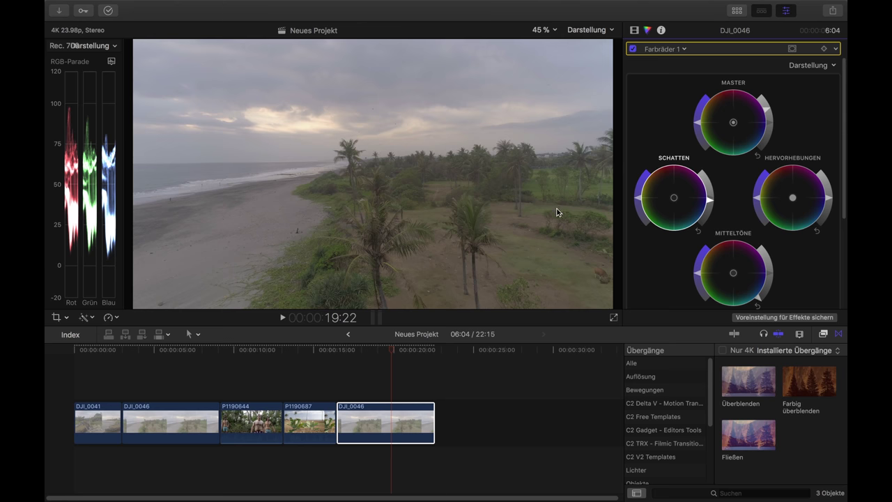
# Raise the Master wheel saturation on the DJI_0046 copy and fine-tune it.
pyautogui.moveTo(696, 124); pyautogui.dragTo(699, 115)
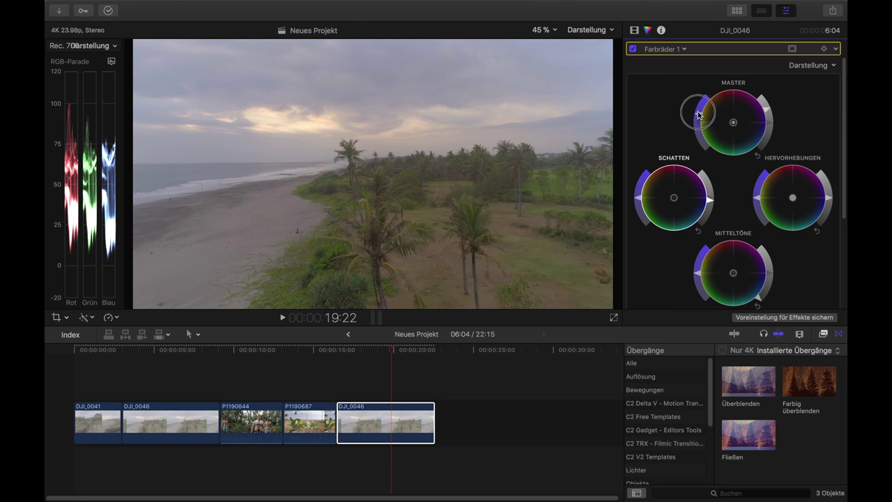
pyautogui.moveTo(697, 114); pyautogui.dragTo(695, 117)
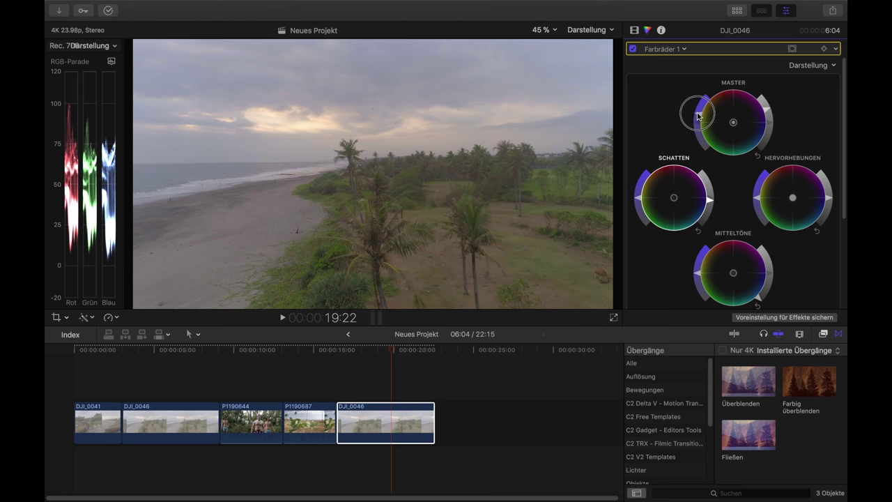
pyautogui.moveTo(698, 115)
pyautogui.mouseDown()
pyautogui.moveTo(706, 109)
pyautogui.moveTo(700, 115)
pyautogui.mouseUp()
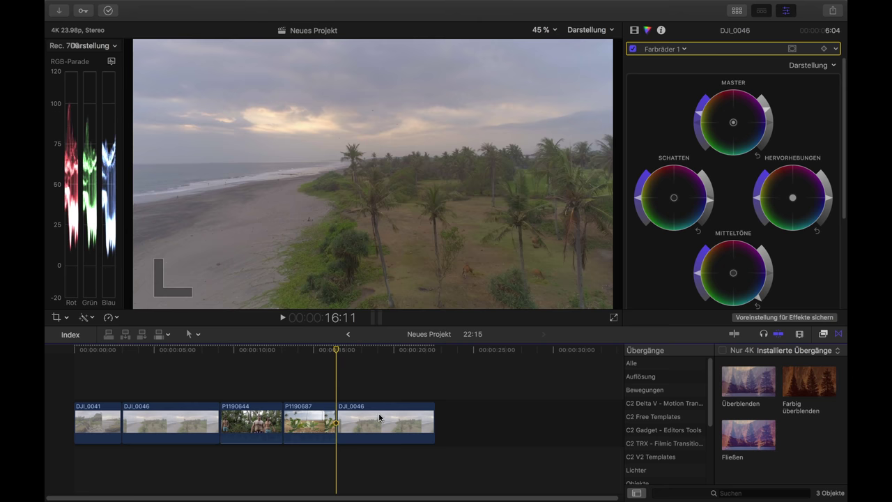
pyautogui.click(379, 419)
# Delete the graded DJI_0046 copy, leaving four clips at 16:11, and review P1190644.
pyautogui.press('Delete')
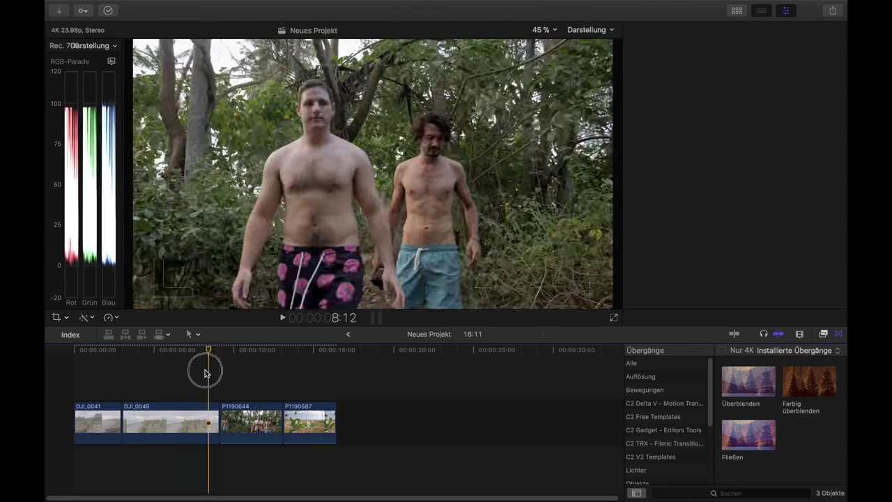
pyautogui.click(253, 408)
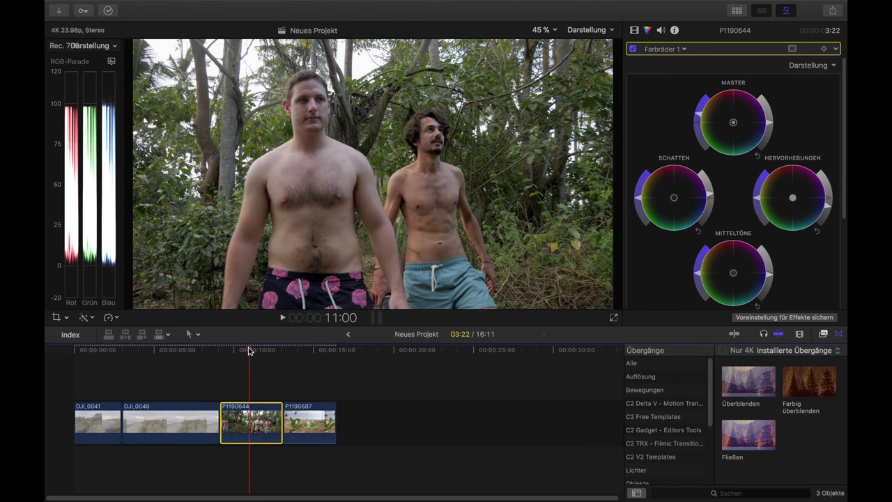
pyautogui.moveTo(252, 353); pyautogui.dragTo(245, 370)
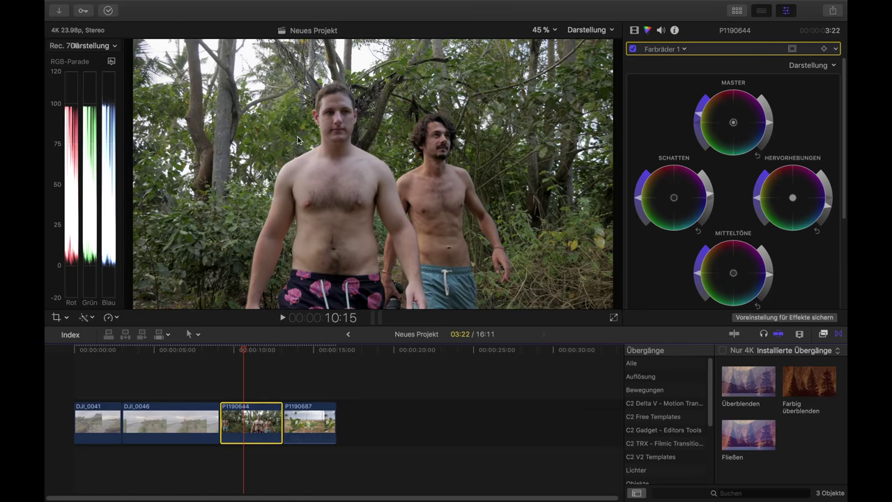
pyautogui.moveTo(247, 353); pyautogui.dragTo(218, 358)
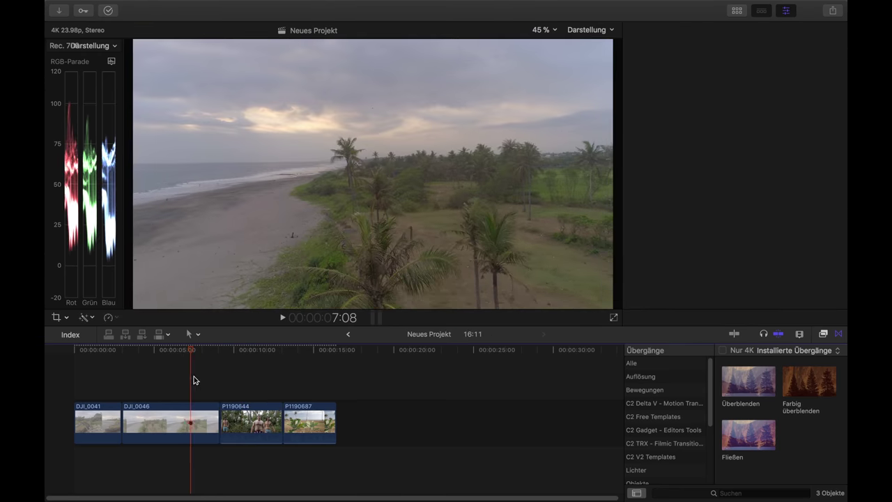
# Review the DJI_0046 beach clip and the rest of the sequence through to the project end.
pyautogui.click(194, 408)
pyautogui.moveTo(191, 353)
pyautogui.mouseDown()
pyautogui.moveTo(204, 357)
pyautogui.moveTo(186, 359)
pyautogui.mouseUp()
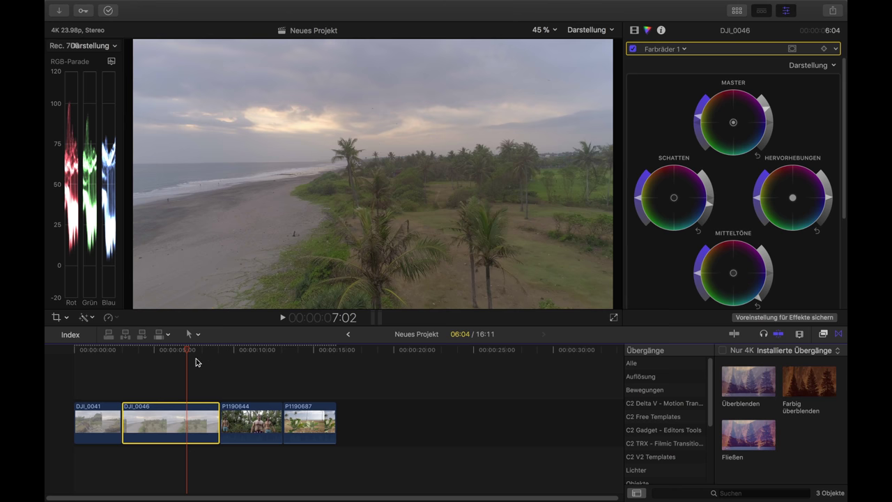
pyautogui.moveTo(189, 353)
pyautogui.mouseDown()
pyautogui.moveTo(149, 353)
pyautogui.moveTo(192, 355)
pyautogui.mouseUp()
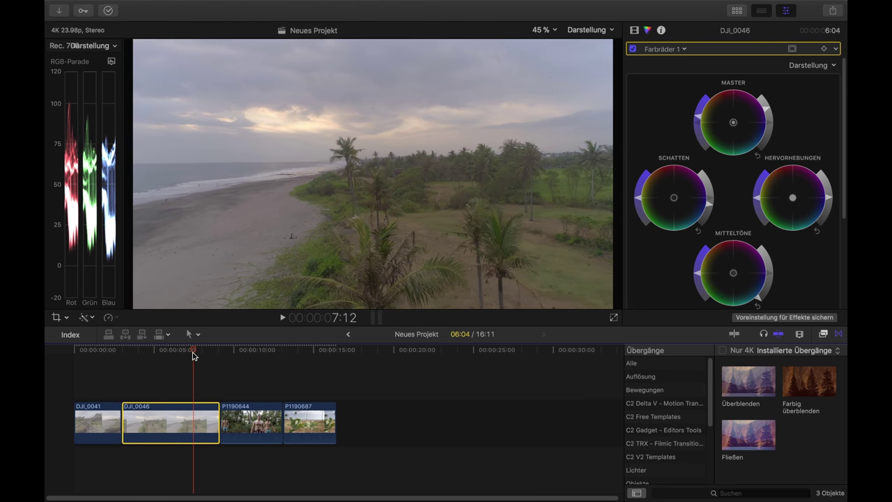
pyautogui.moveTo(194, 354); pyautogui.dragTo(210, 366)
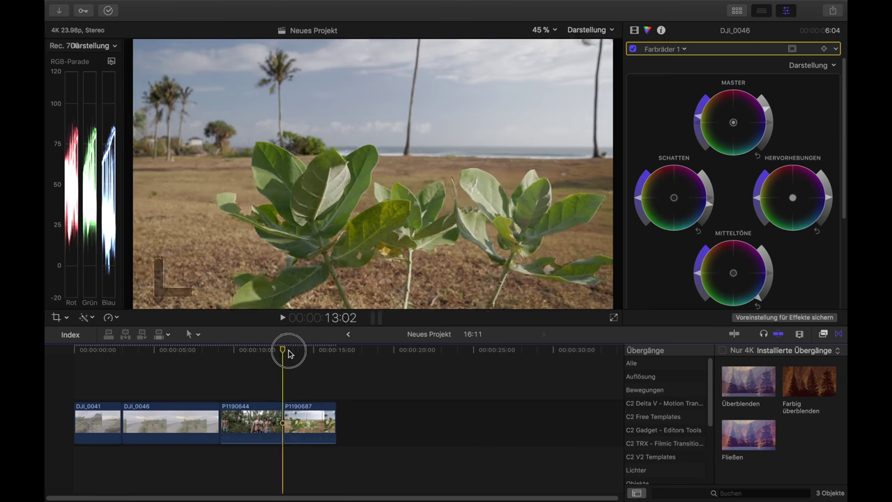
pyautogui.moveTo(283, 354); pyautogui.dragTo(241, 358)
pyautogui.click(202, 353)
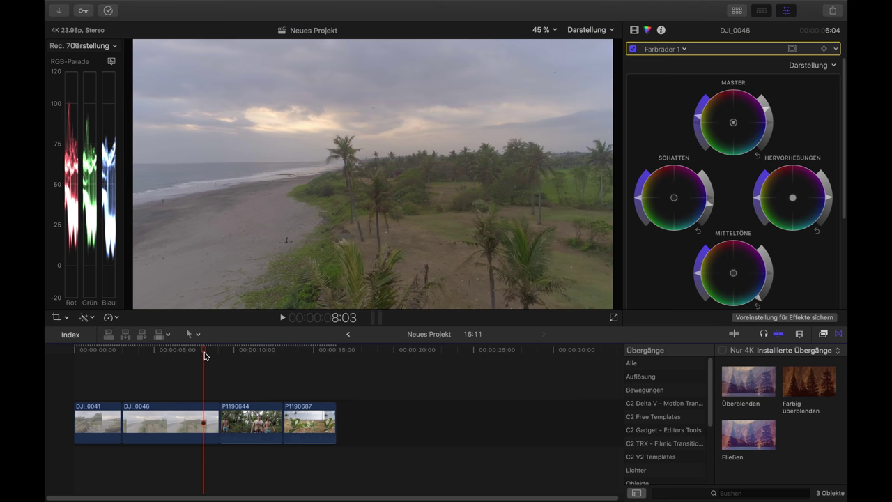
pyautogui.moveTo(204, 355)
pyautogui.mouseDown()
pyautogui.moveTo(273, 345)
pyautogui.moveTo(214, 355)
pyautogui.mouseUp()
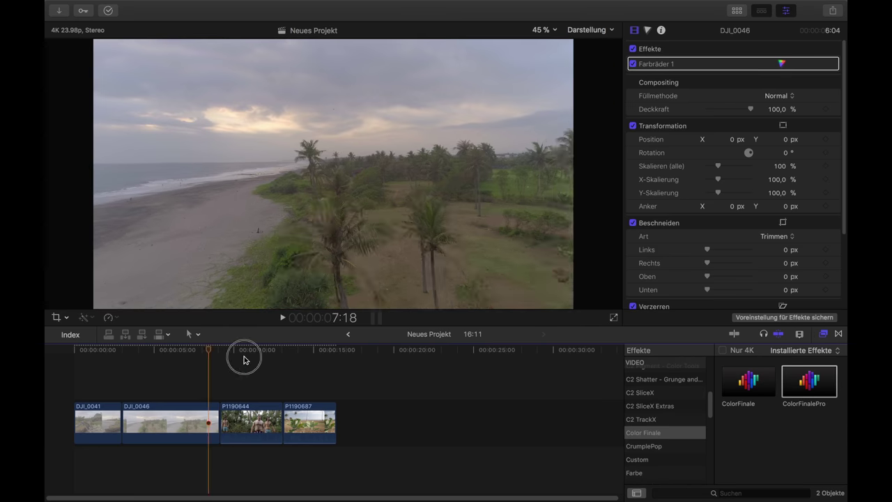
pyautogui.moveTo(272, 353); pyautogui.dragTo(140, 360)
pyautogui.click(334, 380)
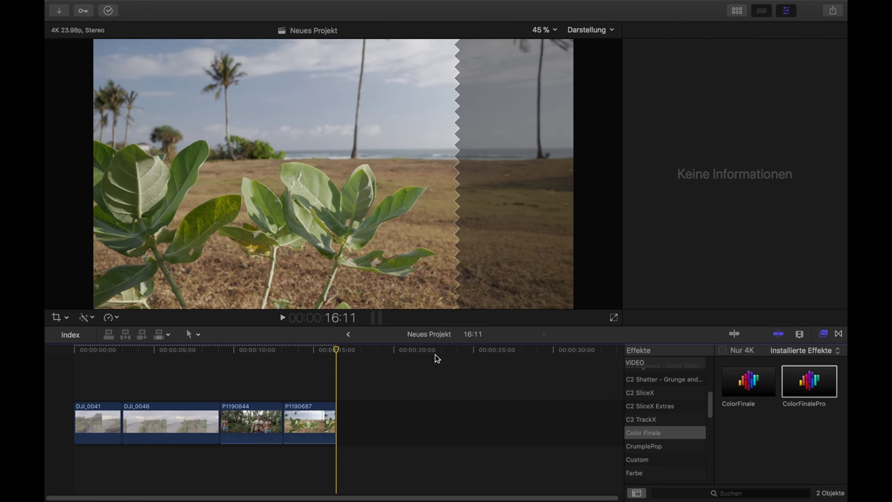
# Preview the sequence from the last clip to the plant clip and marquee-select all four clips.
pyautogui.moveTo(339, 350); pyautogui.dragTo(182, 346)
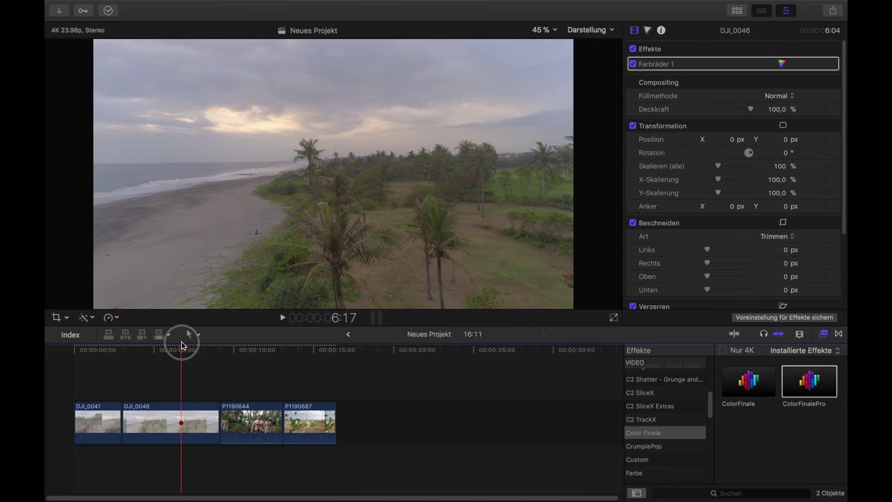
pyautogui.moveTo(182, 346); pyautogui.dragTo(313, 367)
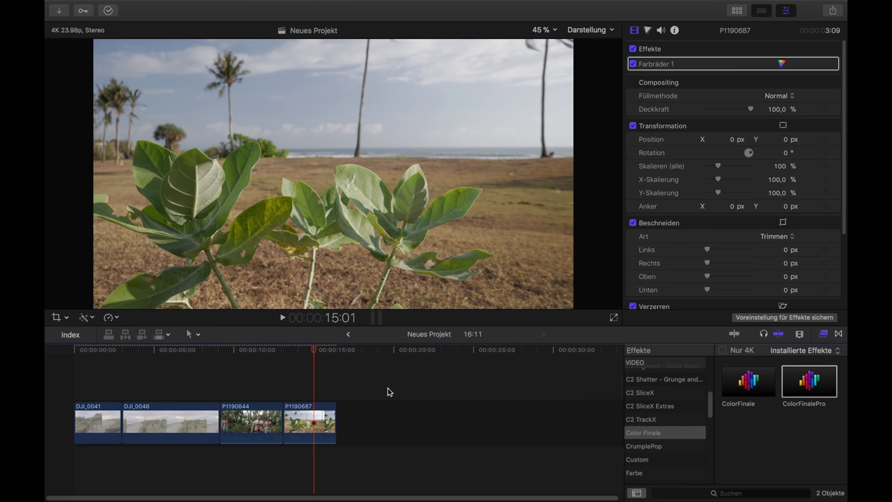
pyautogui.moveTo(305, 372); pyautogui.dragTo(119, 442)
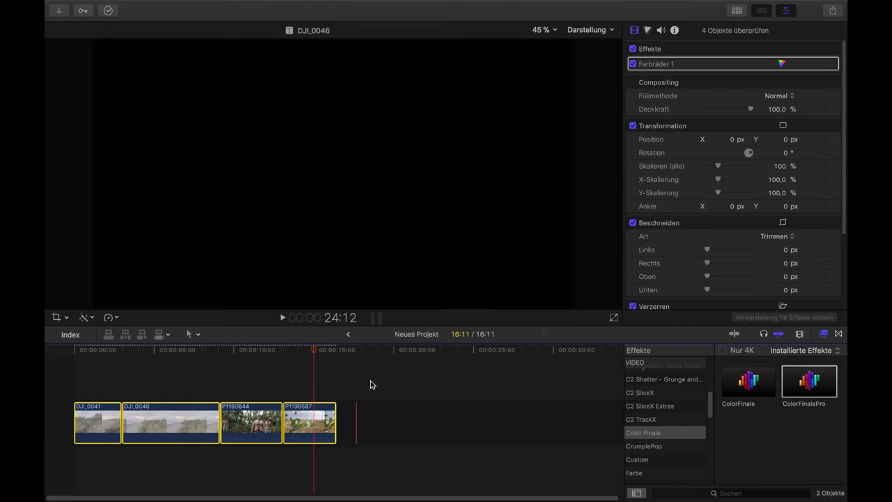
pyautogui.click(370, 383)
# Paste the four clips after the originals and scale them all to 50%.
pyautogui.moveTo(372, 356); pyautogui.dragTo(336, 353)
pyautogui.press('super+v')
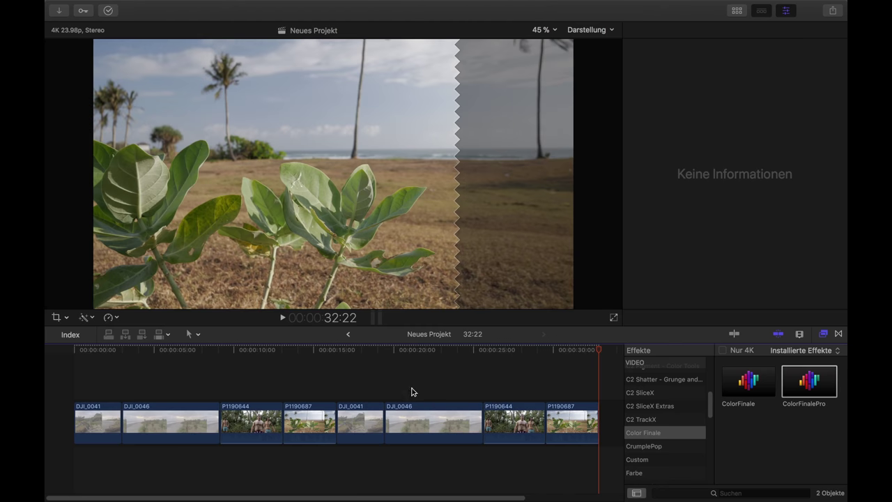
pyautogui.click(361, 384)
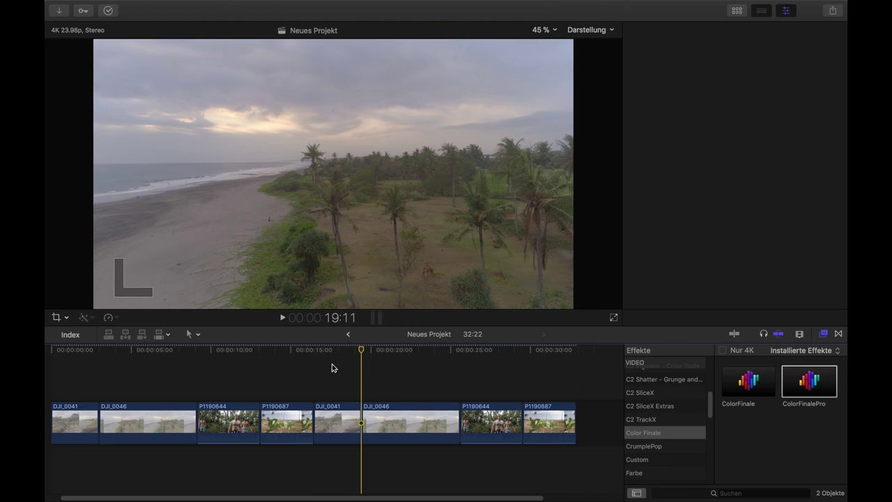
pyautogui.click(331, 368)
pyautogui.moveTo(344, 374); pyautogui.dragTo(541, 422)
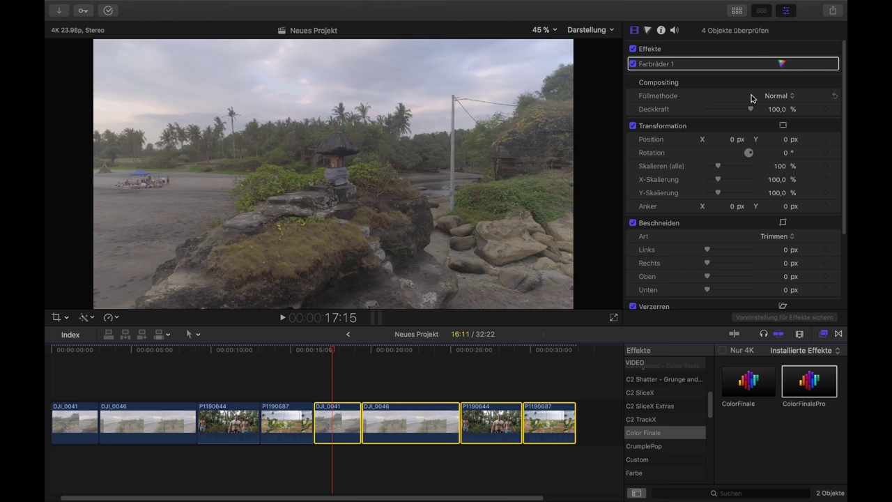
pyautogui.click(782, 166)
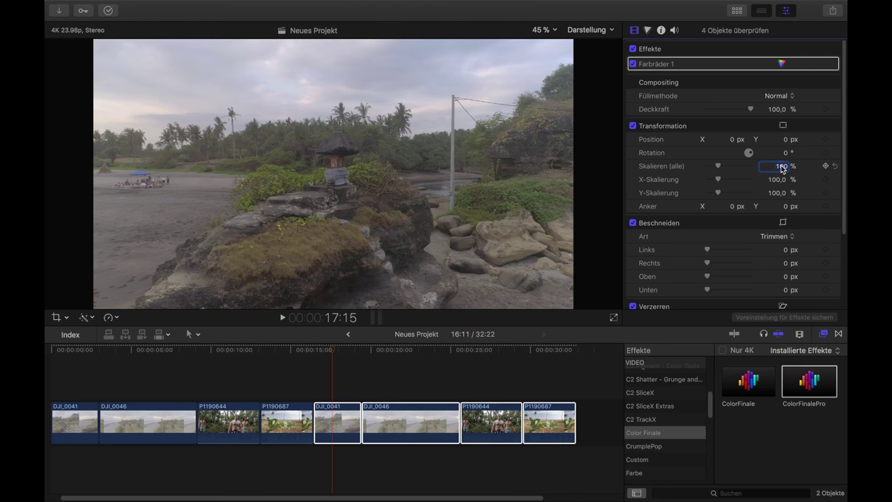
pyautogui.write('50')
pyautogui.press('Return')
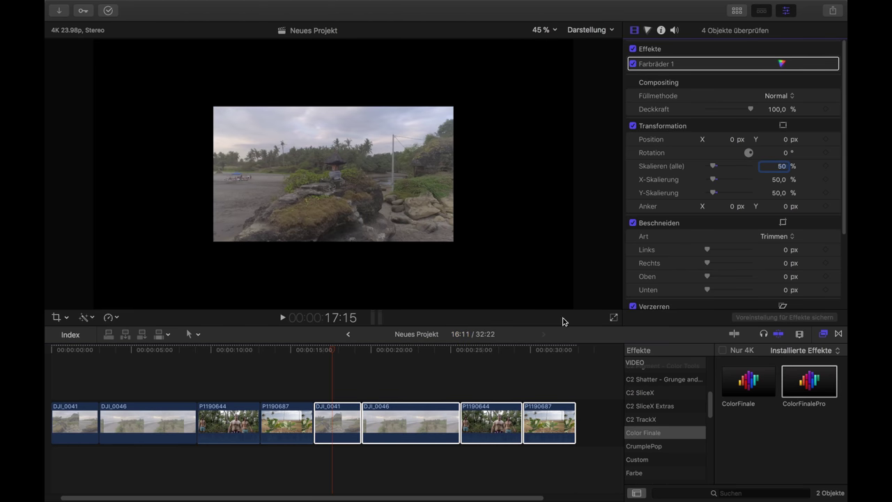
# Offset the pasted DJI_0041 clip's Position into the top-left quadrant of the frame.
pyautogui.click(433, 372)
pyautogui.click(337, 422)
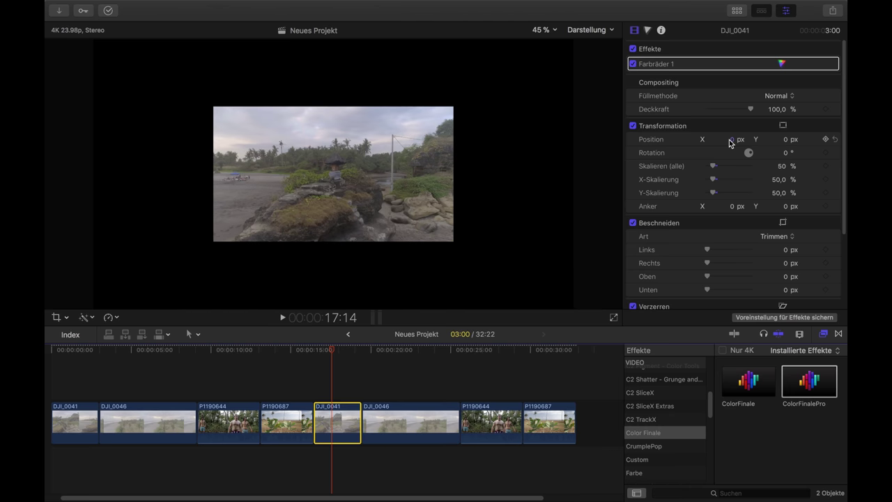
pyautogui.moveTo(731, 143); pyautogui.dragTo(699, 143)
pyautogui.click(404, 425)
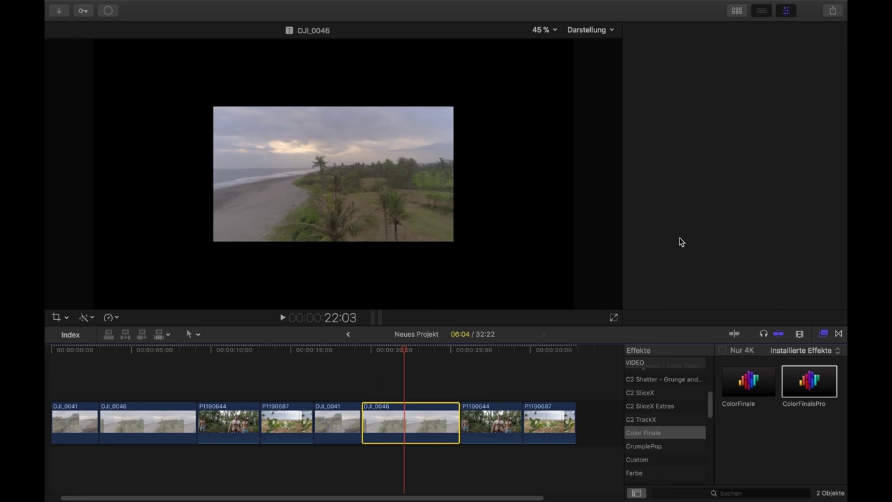
pyautogui.click(331, 421)
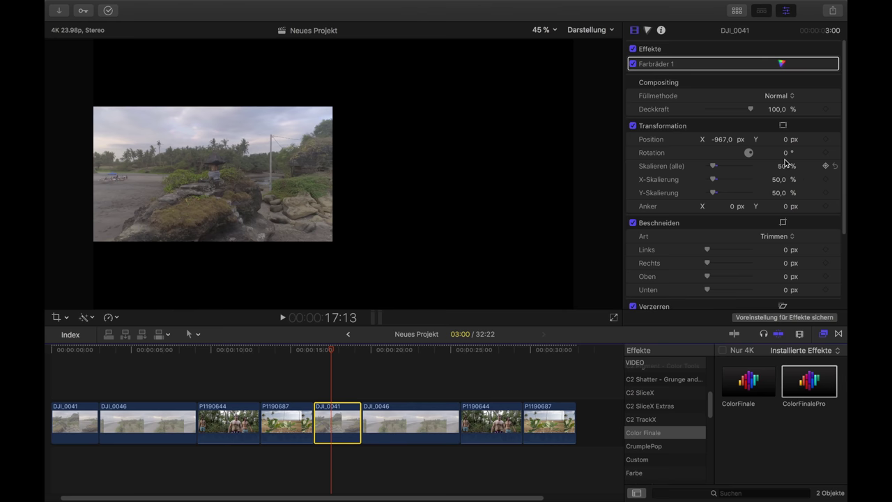
pyautogui.moveTo(791, 145); pyautogui.dragTo(791, 145)
pyautogui.press('space')
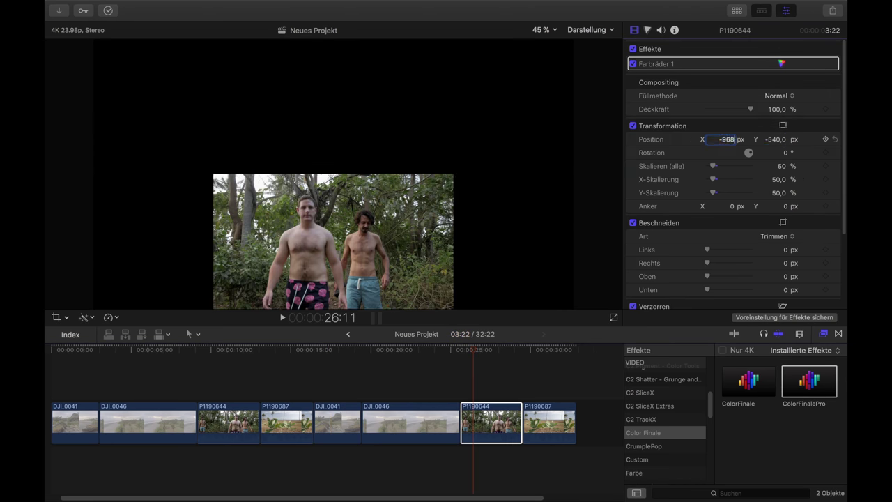
# Stack the pasted clips as connected clips into a 2×2 split screen and browse the Base Grade title.
pyautogui.click(341, 414)
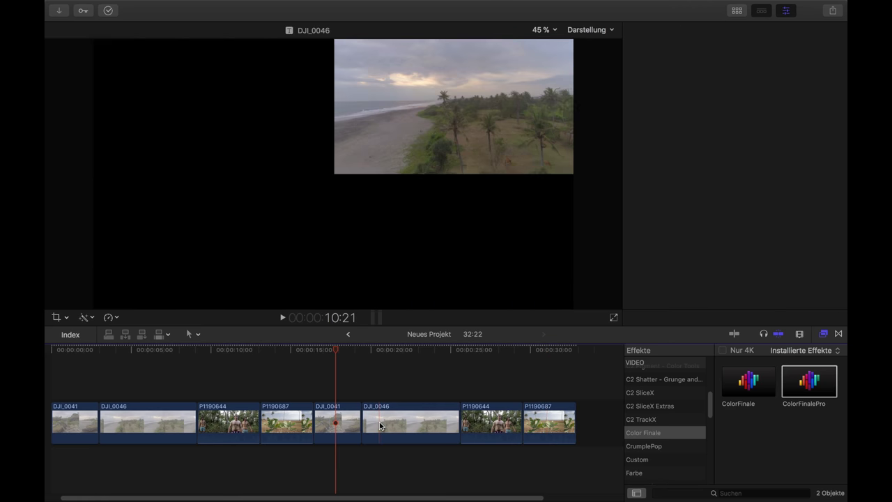
pyautogui.click(342, 419)
pyautogui.moveTo(342, 418); pyautogui.dragTo(353, 379)
pyautogui.moveTo(388, 440); pyautogui.dragTo(354, 425)
pyautogui.click(331, 352)
pyautogui.moveTo(331, 352); pyautogui.dragTo(339, 353)
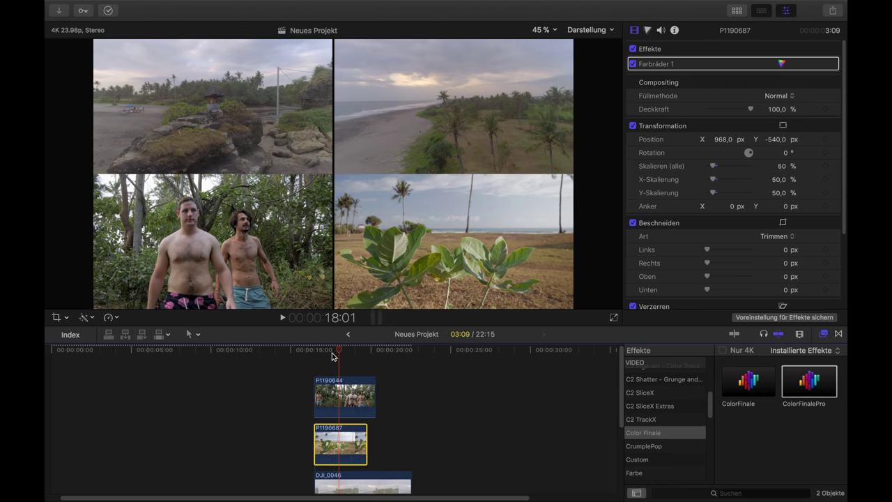
pyautogui.click(344, 407)
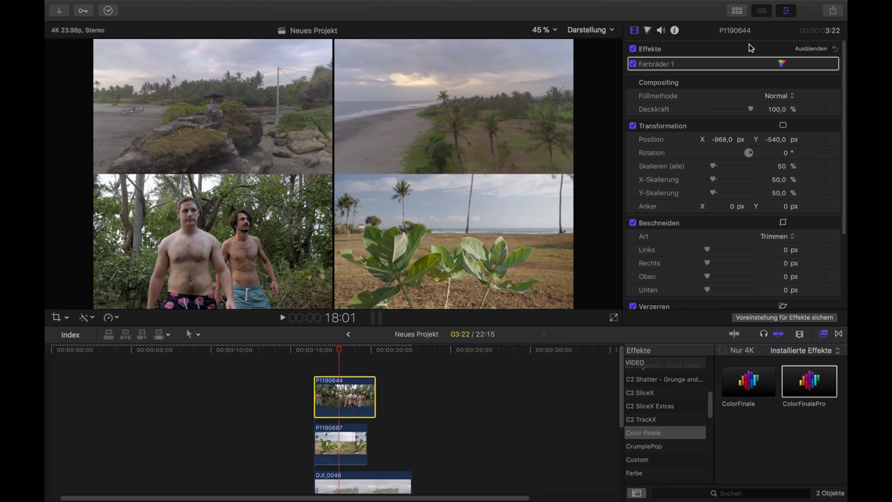
pyautogui.click(737, 10)
pyautogui.click(147, 95)
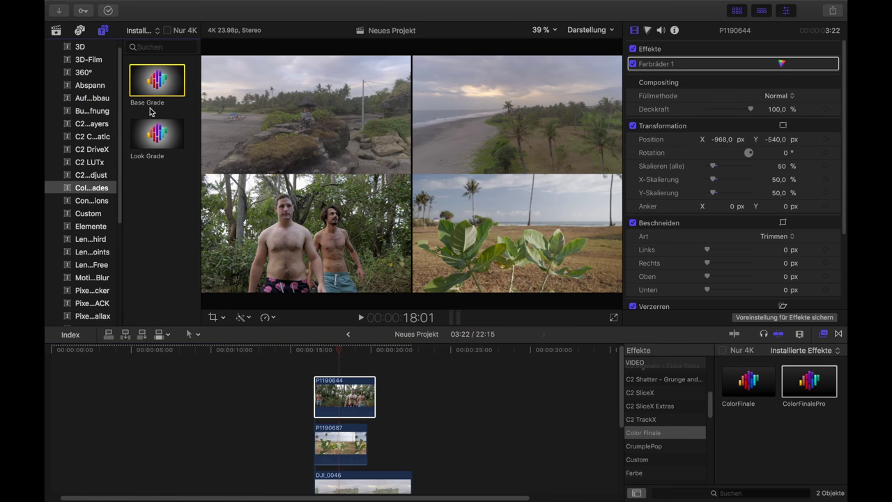
# Show the Color Grades category in the Titles browser and resize the browser panes.
pyautogui.click(105, 32)
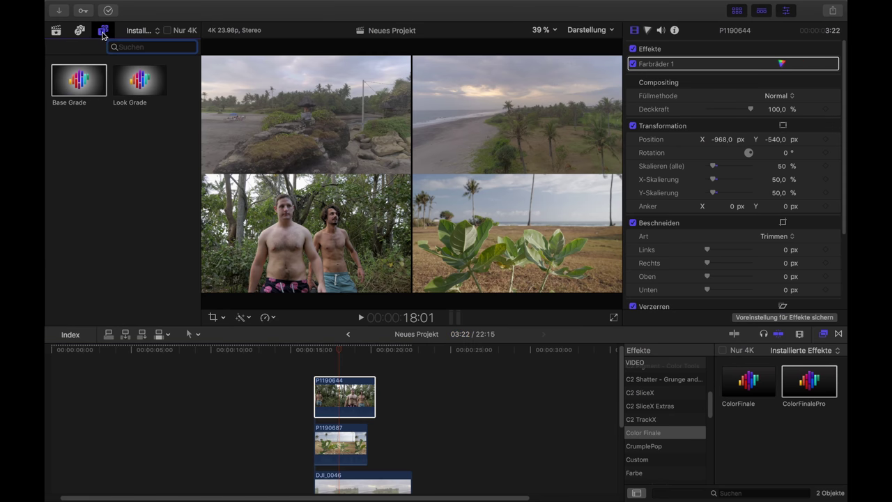
pyautogui.click(103, 32)
pyautogui.click(83, 188)
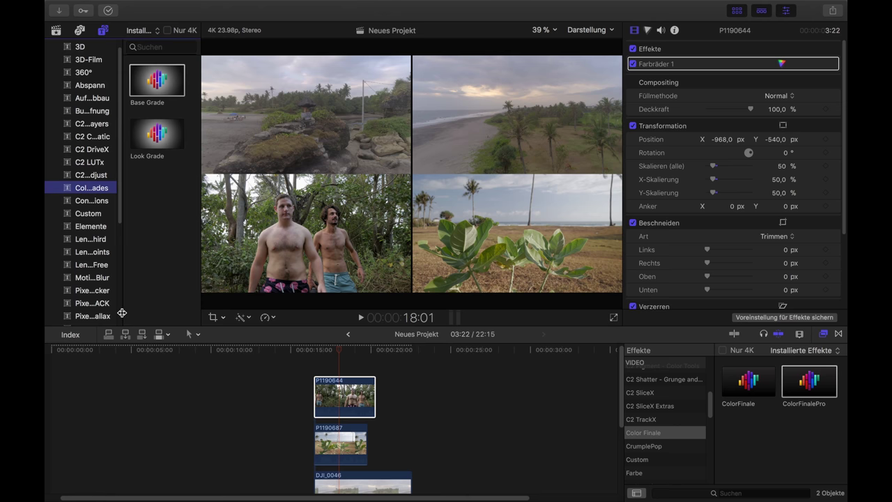
pyautogui.moveTo(200, 320); pyautogui.dragTo(380, 320)
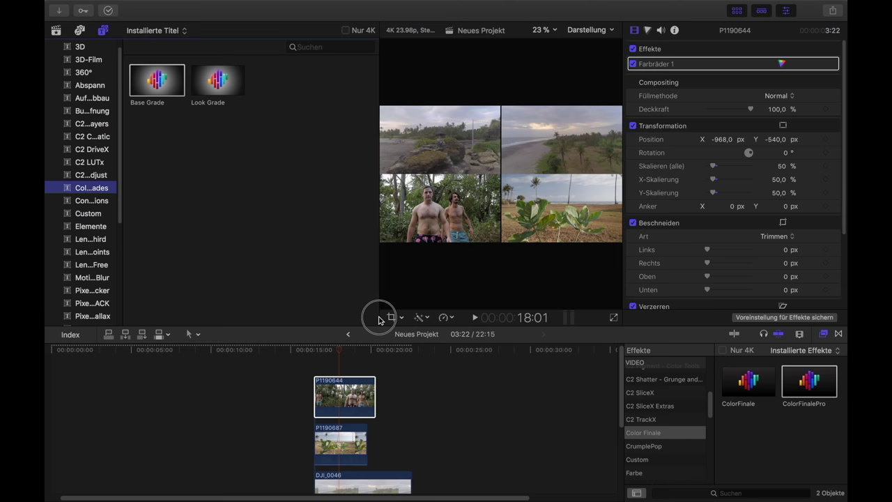
pyautogui.moveTo(121, 309); pyautogui.dragTo(50, 281)
pyautogui.moveTo(382, 320); pyautogui.dragTo(257, 309)
# Place the Look Grade title above P1190644, close the browser and preview the split screen.
pyautogui.click(205, 90)
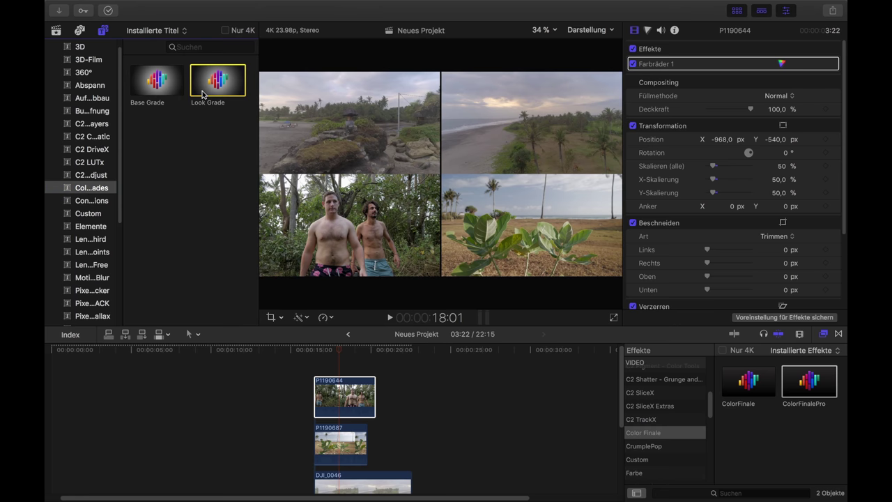
pyautogui.moveTo(196, 82); pyautogui.dragTo(395, 370)
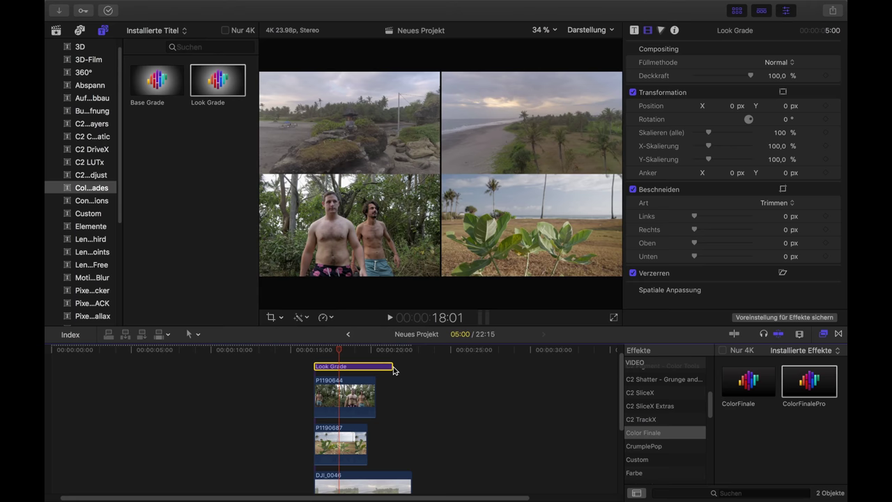
pyautogui.click(341, 352)
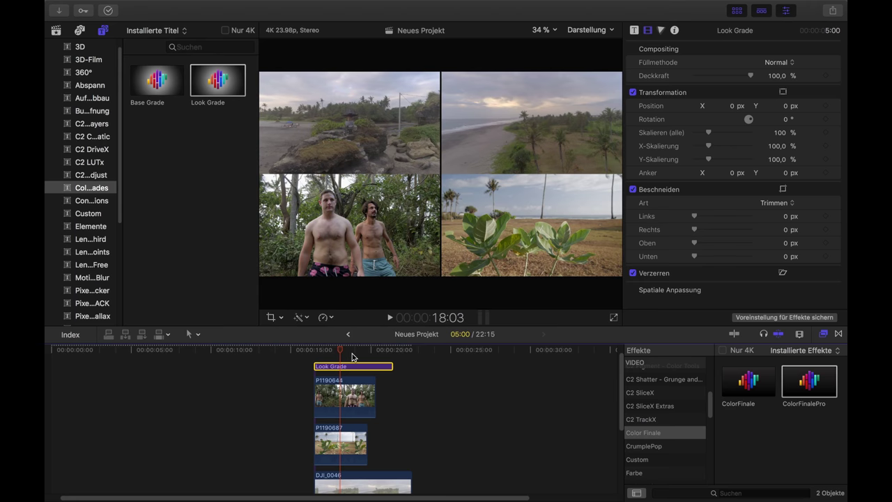
pyautogui.click(730, 13)
pyautogui.moveTo(342, 347); pyautogui.dragTo(343, 350)
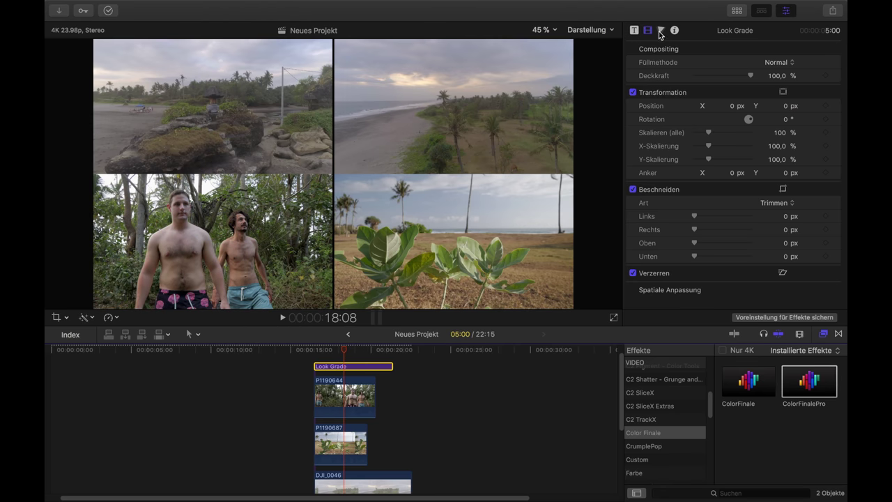
# Apply ColorFinalePro to Look Grade, open its Color Finale Pro window and add a 6 Vectors layer.
pyautogui.doubleClick(813, 389)
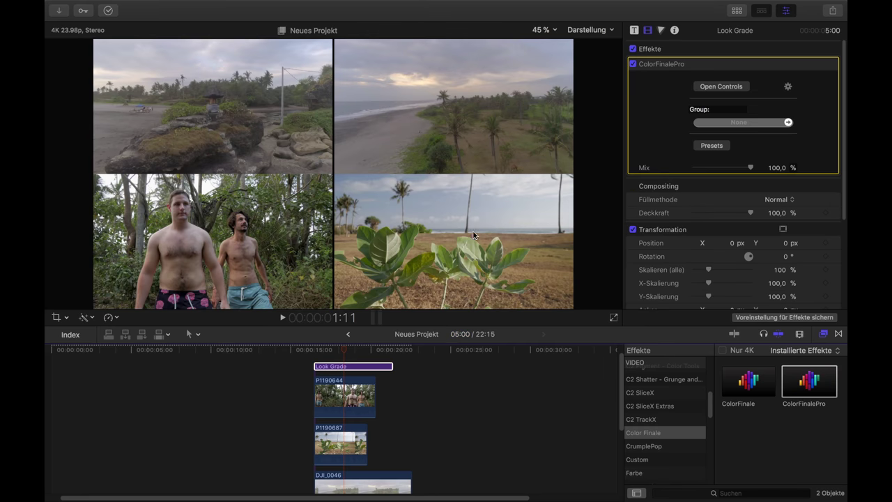
pyautogui.click(725, 89)
pyautogui.moveTo(446, 298); pyautogui.dragTo(446, 335)
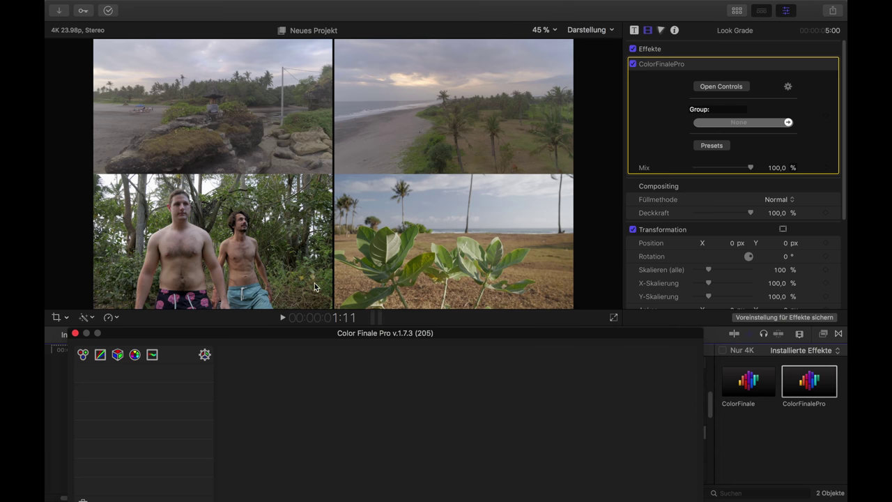
pyautogui.click(134, 355)
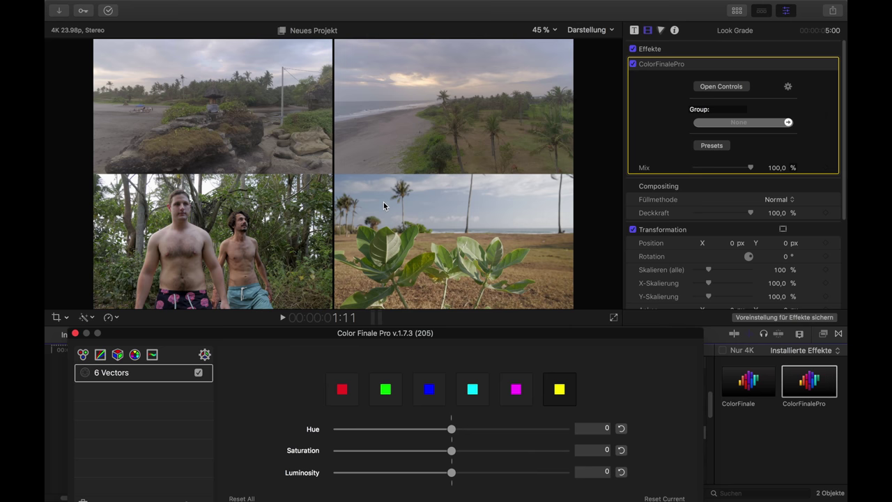
# Select the blue vector, swing its Hue up to 1, then bring it back near 0.002.
pyautogui.click(435, 391)
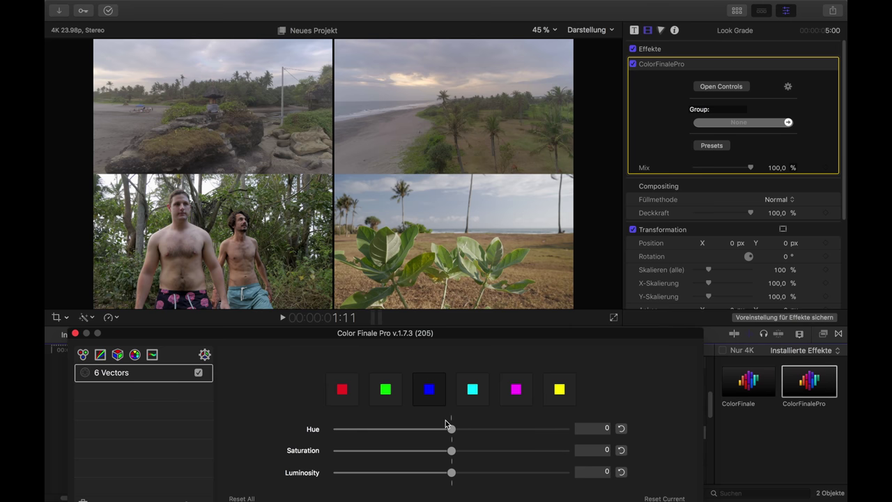
pyautogui.moveTo(451, 430); pyautogui.dragTo(456, 429)
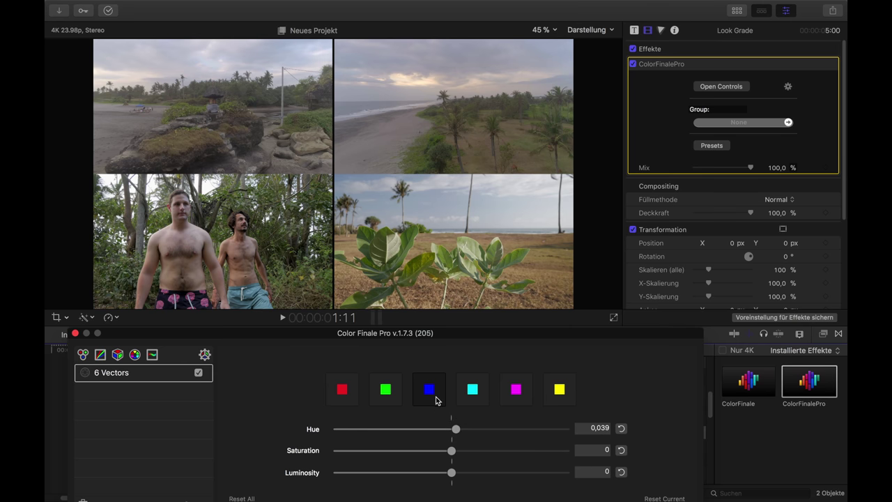
pyautogui.doubleClick(131, 377)
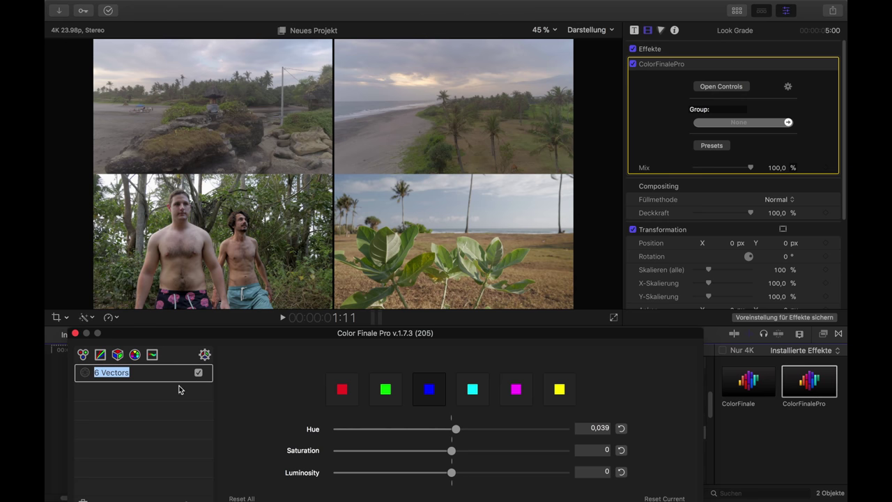
pyautogui.click(434, 383)
pyautogui.moveTo(456, 429)
pyautogui.mouseDown()
pyautogui.moveTo(614, 433)
pyautogui.moveTo(279, 393)
pyautogui.moveTo(609, 405)
pyautogui.moveTo(259, 388)
pyautogui.moveTo(474, 388)
pyautogui.moveTo(630, 409)
pyautogui.moveTo(564, 429)
pyautogui.moveTo(214, 375)
pyautogui.moveTo(293, 414)
pyautogui.moveTo(426, 441)
pyautogui.moveTo(450, 425)
pyautogui.moveTo(510, 426)
pyautogui.moveTo(448, 423)
pyautogui.moveTo(478, 425)
pyautogui.moveTo(451, 431)
pyautogui.mouseUp()
pyautogui.moveTo(452, 429); pyautogui.dragTo(472, 432)
# Darken the blues, then select cyan and set its Luminosity to -0.208.
pyautogui.moveTo(453, 475); pyautogui.dragTo(426, 475)
pyautogui.click(472, 389)
pyautogui.moveTo(453, 475); pyautogui.dragTo(251, 437)
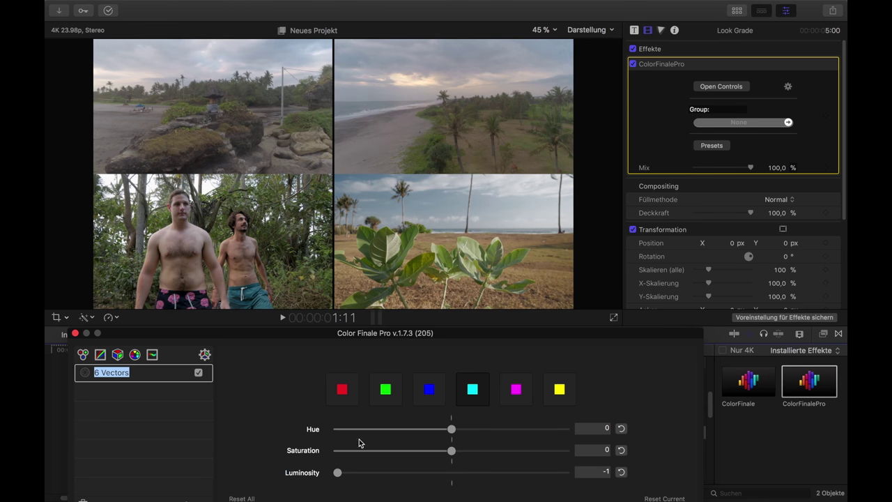
pyautogui.moveTo(339, 472); pyautogui.dragTo(430, 475)
pyautogui.moveTo(451, 431); pyautogui.dragTo(465, 431)
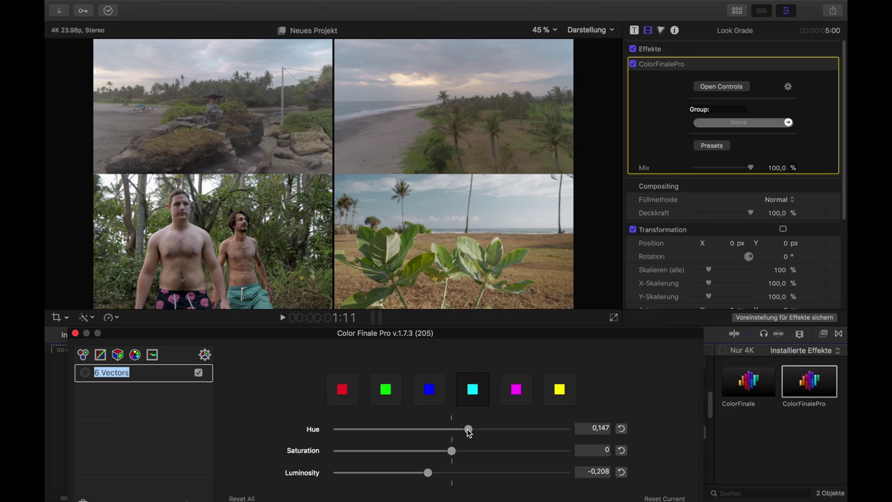
# Compare the blue and cyan settings, then raise the cyan Hue to about 0.17.
pyautogui.click(429, 389)
pyautogui.click(473, 389)
pyautogui.click(429, 389)
pyautogui.click(472, 389)
pyautogui.click(429, 389)
pyautogui.click(472, 388)
pyautogui.moveTo(467, 428); pyautogui.dragTo(471, 401)
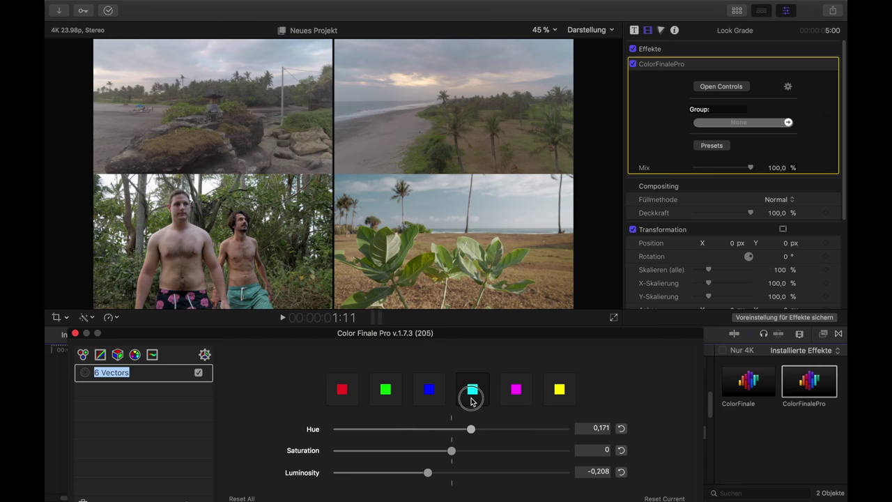
# Fine-tune the cyan vector's Hue to about 0.152.
pyautogui.click(434, 398)
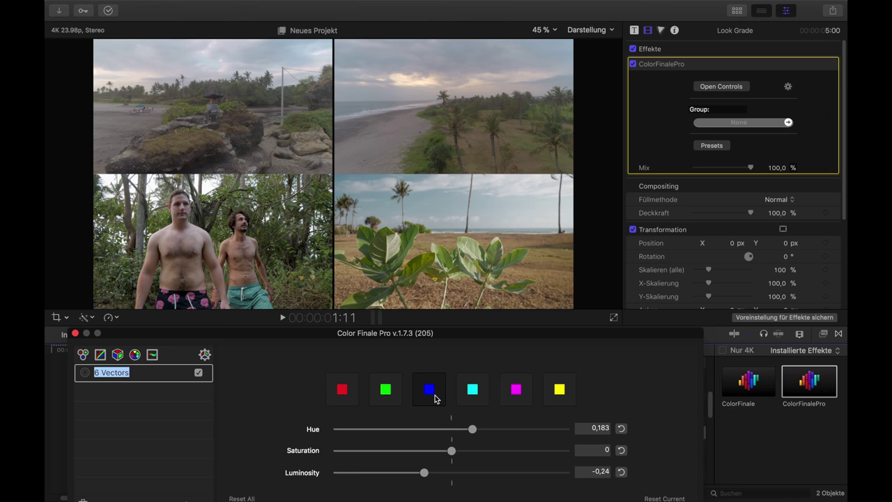
pyautogui.click(472, 401)
pyautogui.moveTo(472, 430)
pyautogui.mouseDown()
pyautogui.moveTo(453, 429)
pyautogui.moveTo(467, 428)
pyautogui.mouseUp()
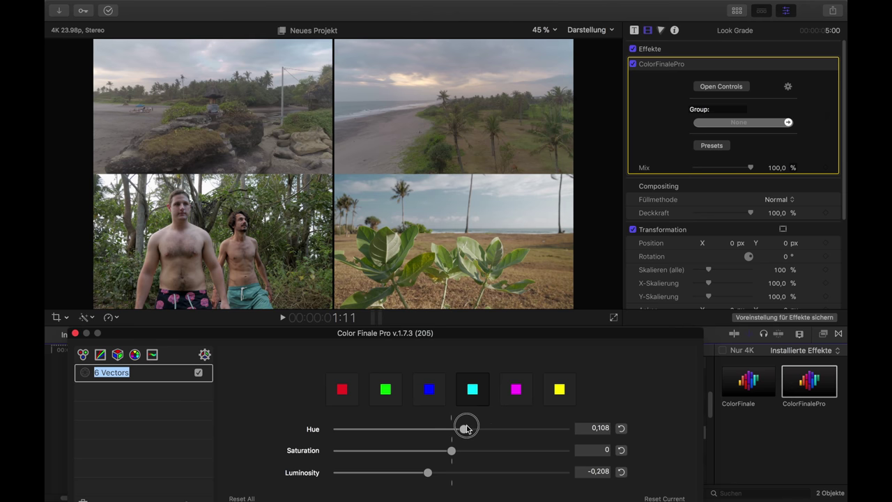
pyautogui.moveTo(466, 428); pyautogui.dragTo(467, 428)
pyautogui.moveTo(472, 432); pyautogui.dragTo(471, 432)
# Switch between the yellow and red swatches, ending on the red vector.
pyautogui.click(559, 389)
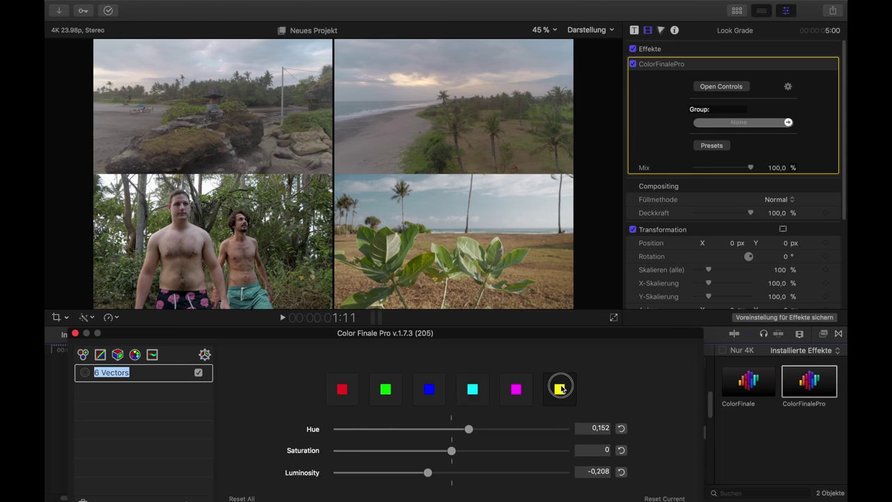
pyautogui.click(344, 389)
pyautogui.click(556, 390)
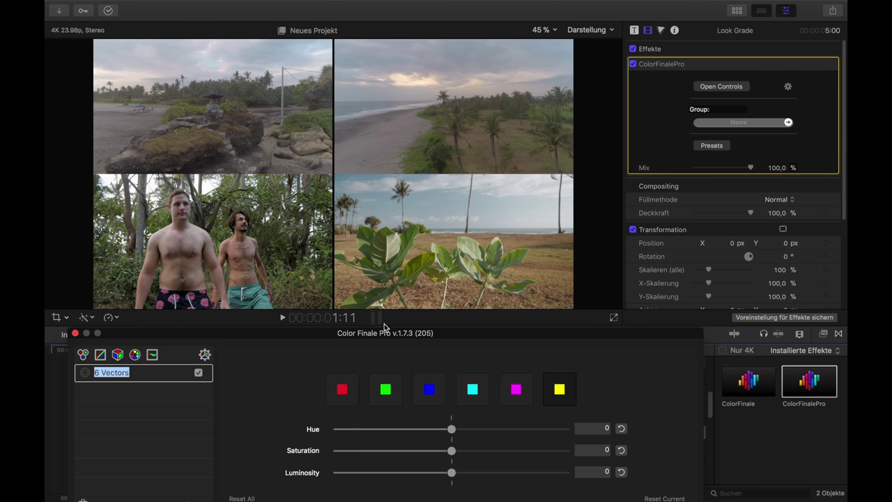
pyautogui.click(352, 385)
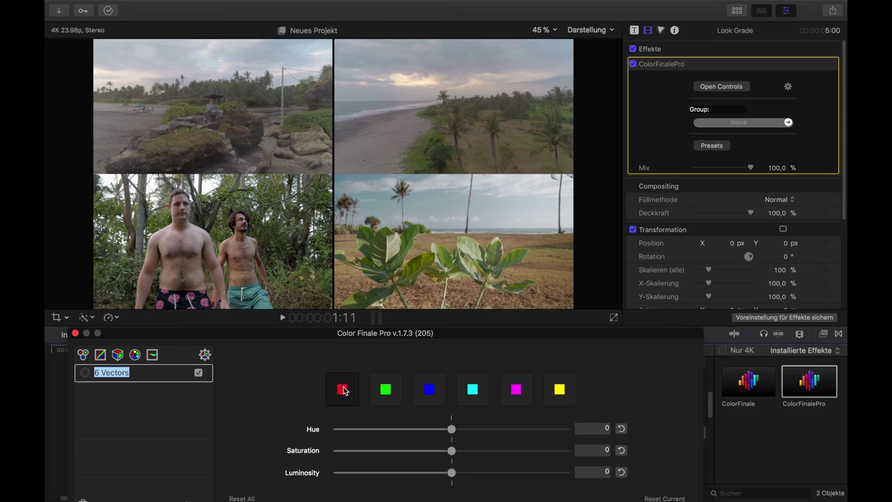
# Test the red Hue at maximum, reset it, then set Hue 0.215 and Luminosity -0.176.
pyautogui.moveTo(458, 428); pyautogui.dragTo(652, 433)
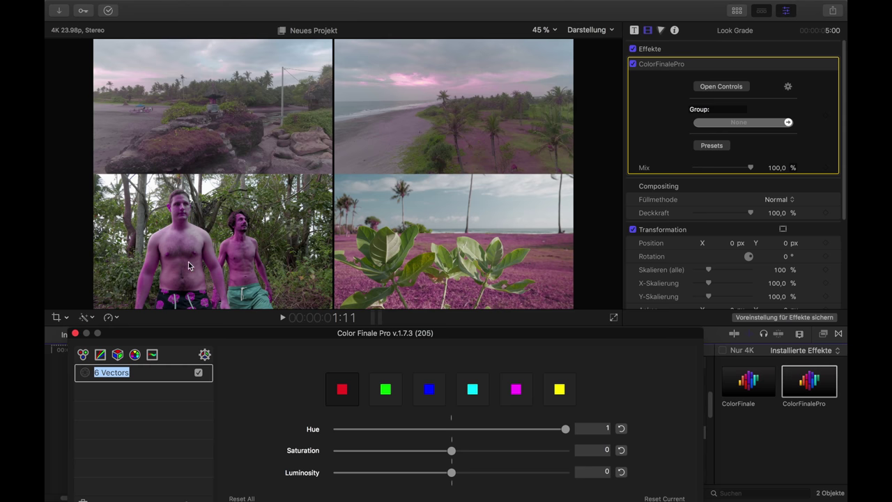
pyautogui.click(621, 428)
pyautogui.moveTo(454, 429); pyautogui.dragTo(478, 437)
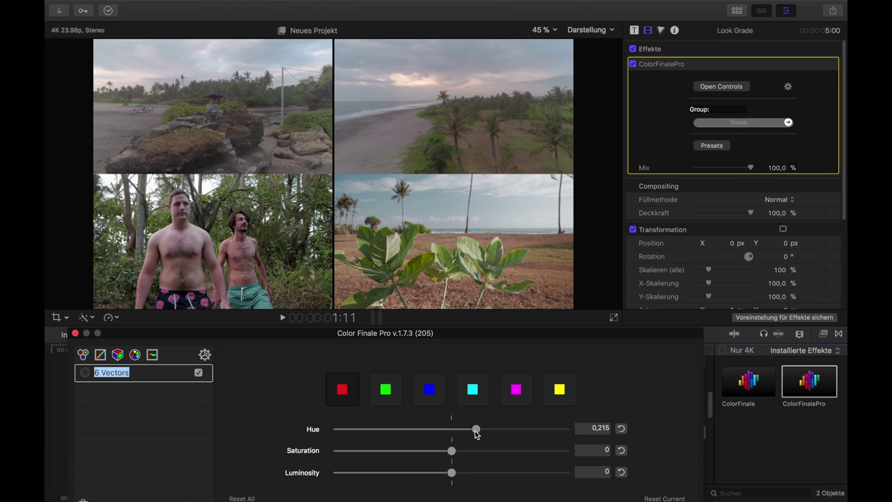
pyautogui.moveTo(451, 473)
pyautogui.mouseDown()
pyautogui.moveTo(418, 474)
pyautogui.moveTo(453, 473)
pyautogui.mouseUp()
pyautogui.moveTo(455, 474); pyautogui.dragTo(430, 475)
# Select yellow and settle its Hue at about 0.1 after testing the maximum.
pyautogui.click(553, 391)
pyautogui.moveTo(452, 429); pyautogui.dragTo(616, 428)
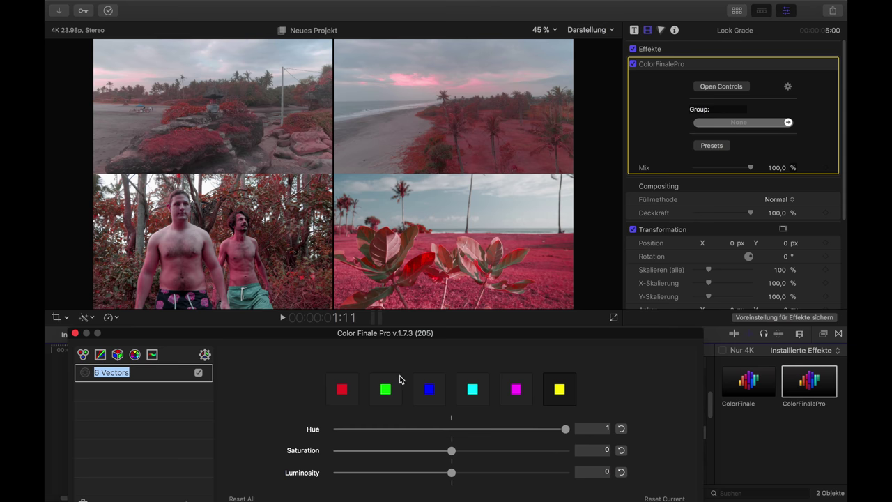
pyautogui.moveTo(565, 429); pyautogui.dragTo(470, 429)
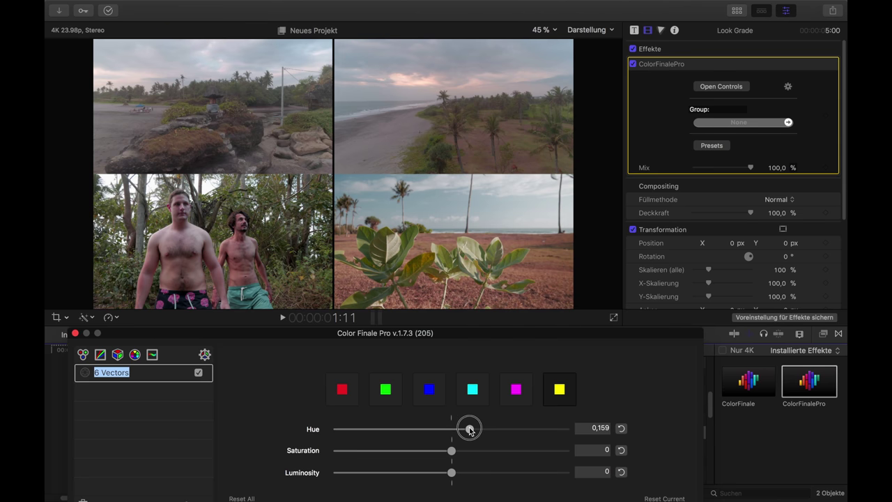
pyautogui.moveTo(470, 430); pyautogui.dragTo(471, 430)
pyautogui.moveTo(470, 430)
pyautogui.mouseDown()
pyautogui.moveTo(478, 428)
pyautogui.moveTo(468, 432)
pyautogui.mouseUp()
pyautogui.moveTo(469, 428)
pyautogui.mouseDown()
pyautogui.moveTo(514, 428)
pyautogui.moveTo(467, 430)
pyautogui.mouseUp()
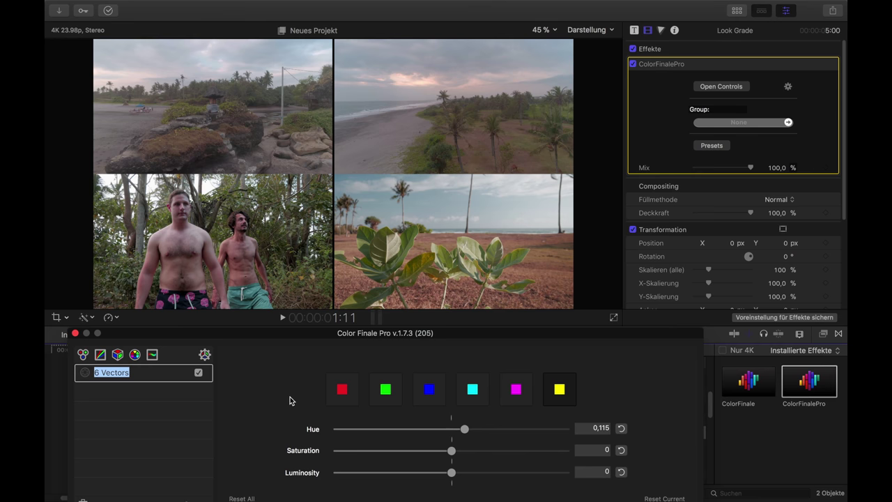
# Select green, set its Hue to 0.55, and start darkening its Luminosity.
pyautogui.click(388, 395)
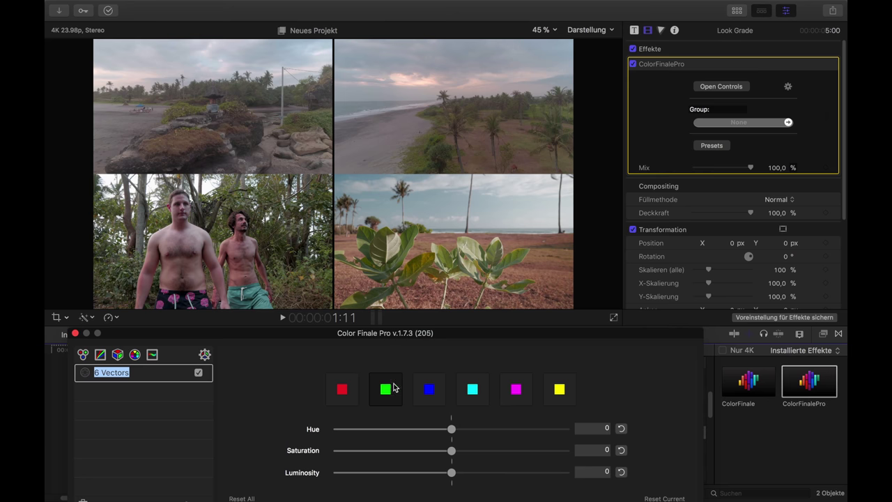
pyautogui.moveTo(453, 429); pyautogui.dragTo(632, 417)
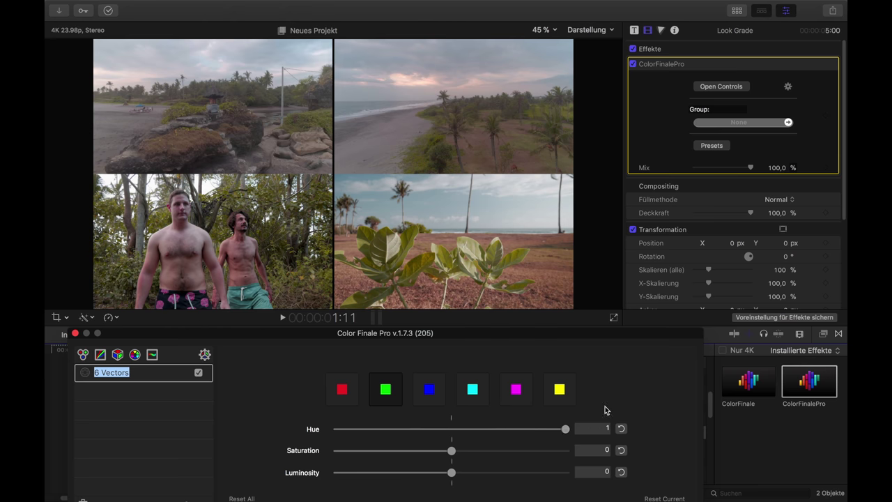
pyautogui.moveTo(564, 429); pyautogui.dragTo(452, 427)
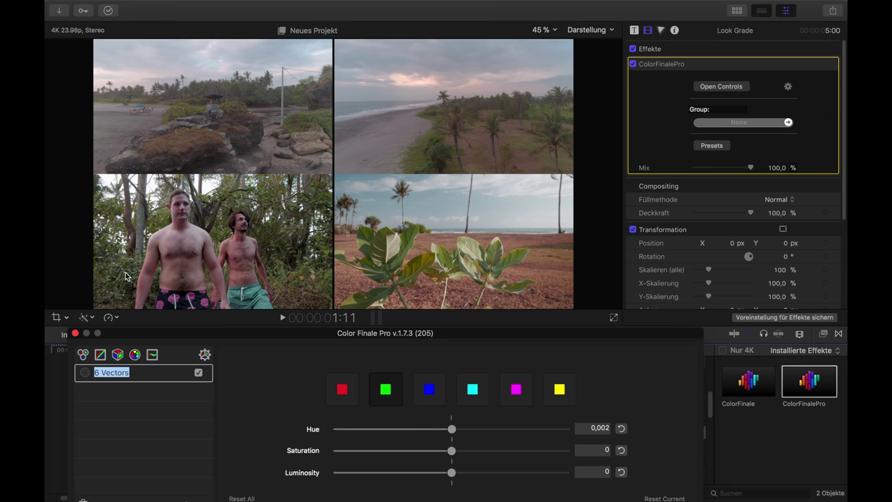
pyautogui.moveTo(452, 429); pyautogui.dragTo(514, 432)
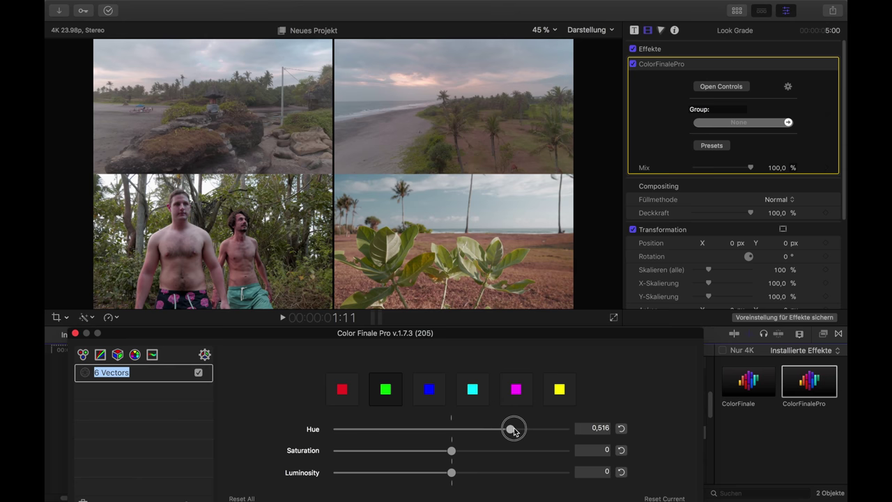
pyautogui.moveTo(514, 432); pyautogui.dragTo(517, 430)
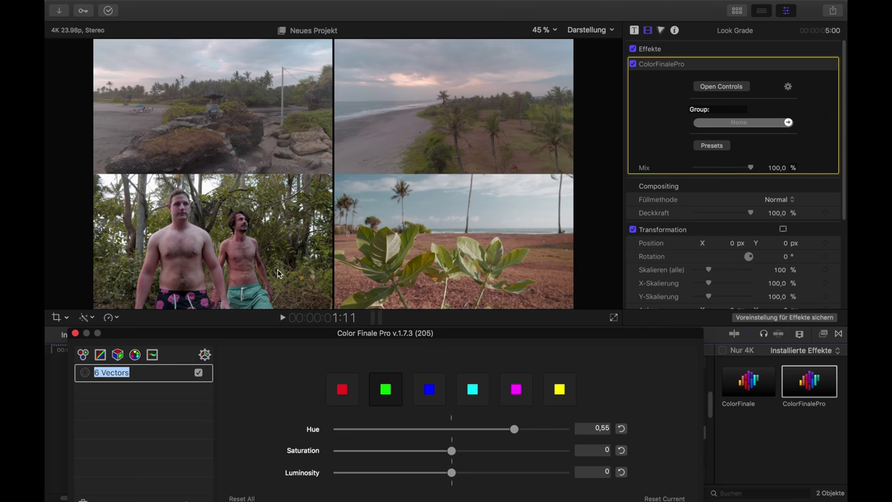
pyautogui.click(299, 275)
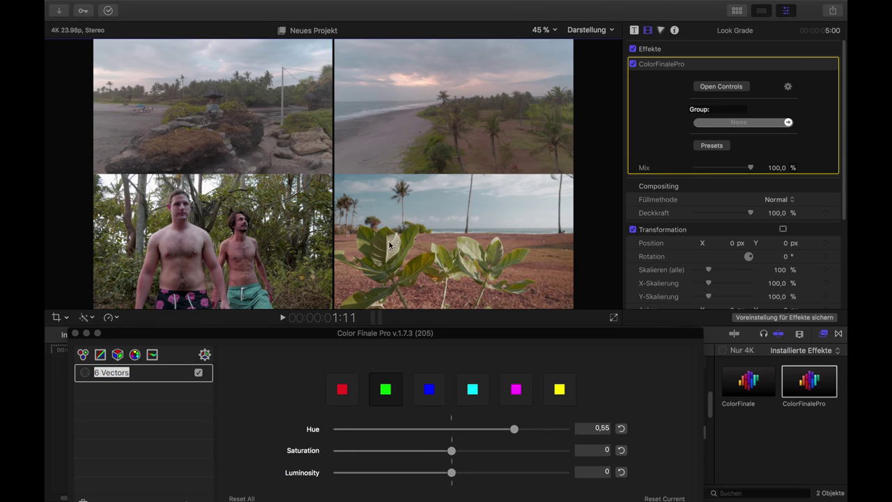
pyautogui.click(293, 270)
pyautogui.moveTo(452, 474); pyautogui.dragTo(426, 457)
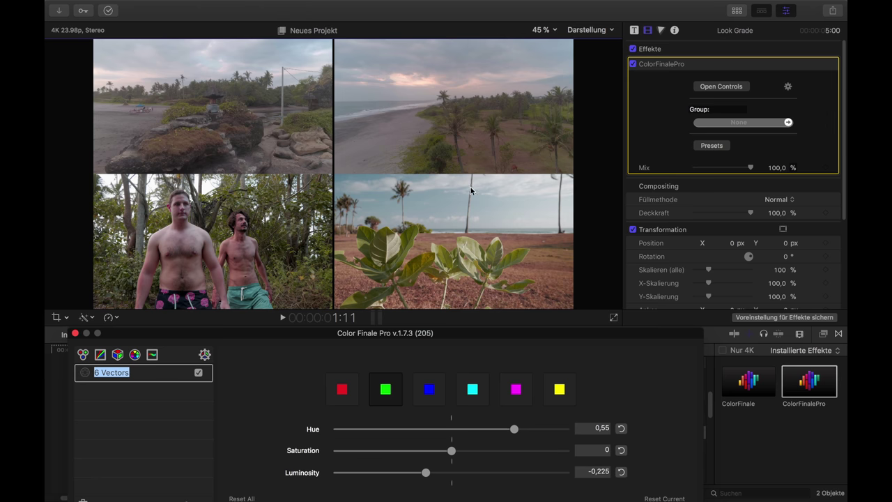
# Refocus the editor, end the pending 6 Vectors layer rename, and add a Curves layer.
pyautogui.click(451, 260)
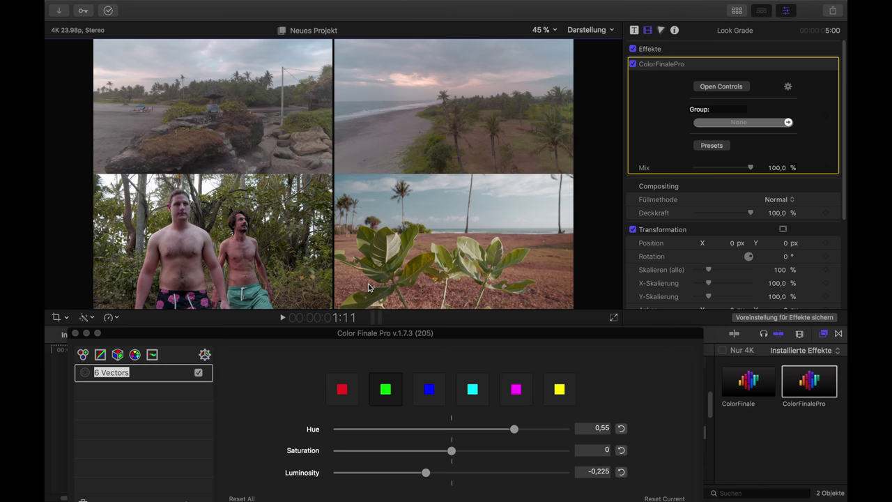
pyautogui.click(119, 404)
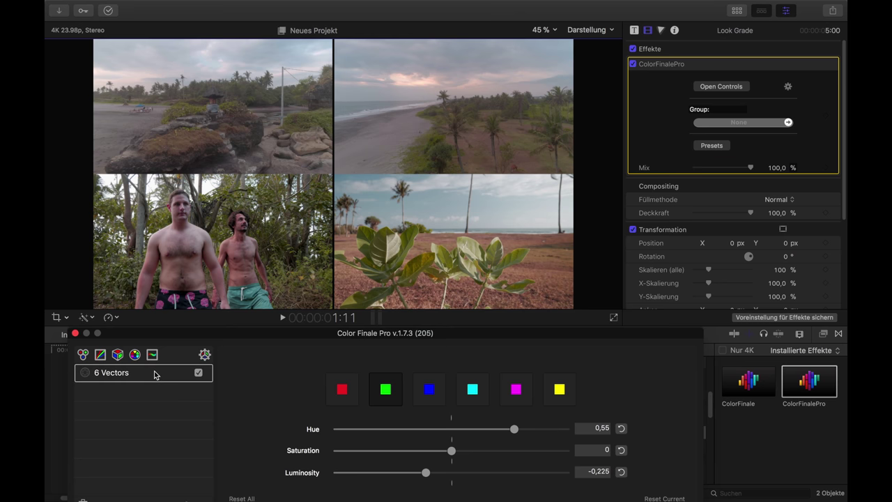
pyautogui.click(102, 356)
# Bend the Master Curve into a first S-shape with lower and upper control points.
pyautogui.moveTo(315, 336); pyautogui.dragTo(324, 334)
pyautogui.click(270, 434)
pyautogui.moveTo(270, 435); pyautogui.dragTo(272, 439)
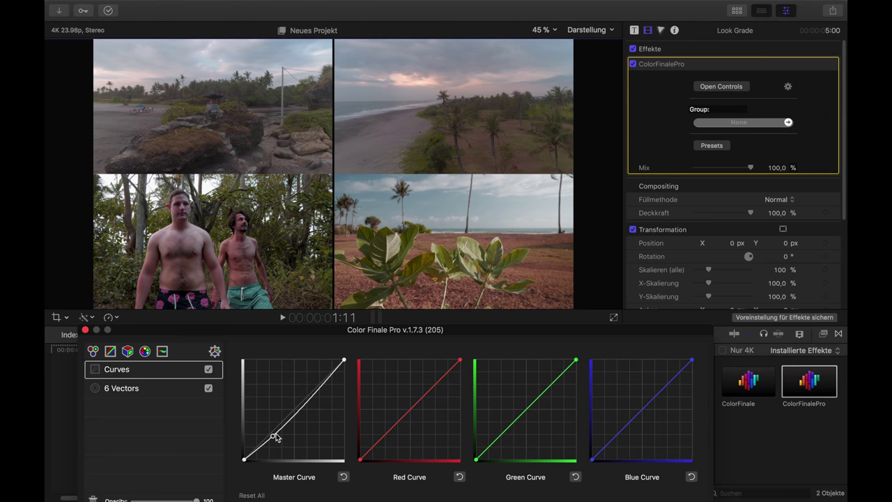
pyautogui.click(313, 396)
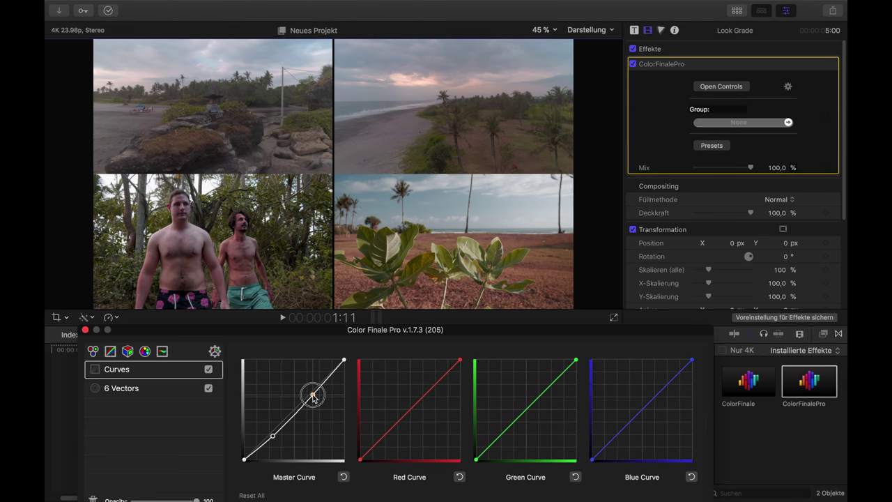
pyautogui.moveTo(313, 397); pyautogui.dragTo(297, 386)
pyautogui.moveTo(274, 435); pyautogui.dragTo(282, 443)
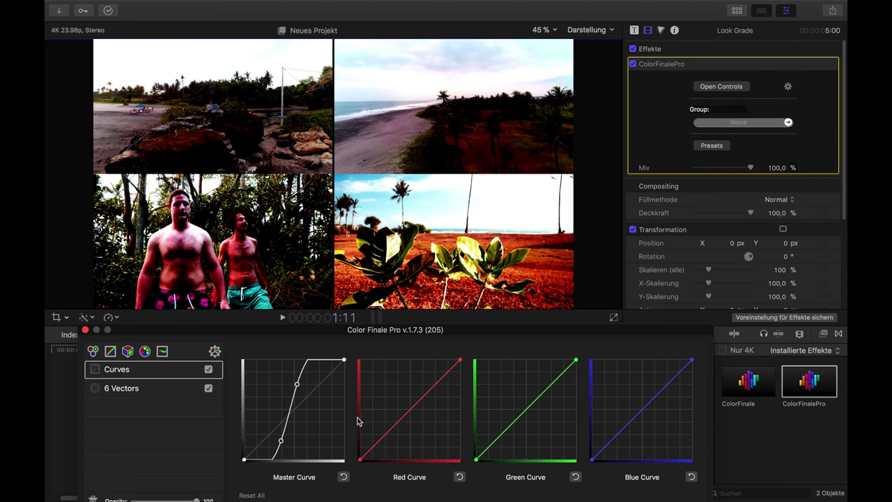
pyautogui.moveTo(281, 440); pyautogui.dragTo(274, 439)
# Reset the Master Curve, rebuild the S-curve with darker shadows and brighter highlights, and lower the window.
pyautogui.click(343, 477)
pyautogui.click(274, 432)
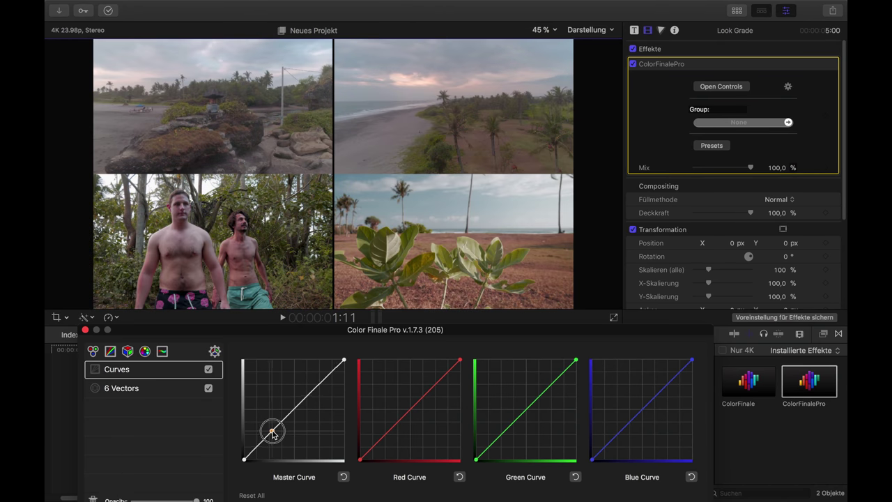
pyautogui.moveTo(274, 432); pyautogui.dragTo(272, 435)
pyautogui.click(310, 398)
pyautogui.moveTo(309, 398); pyautogui.dragTo(315, 385)
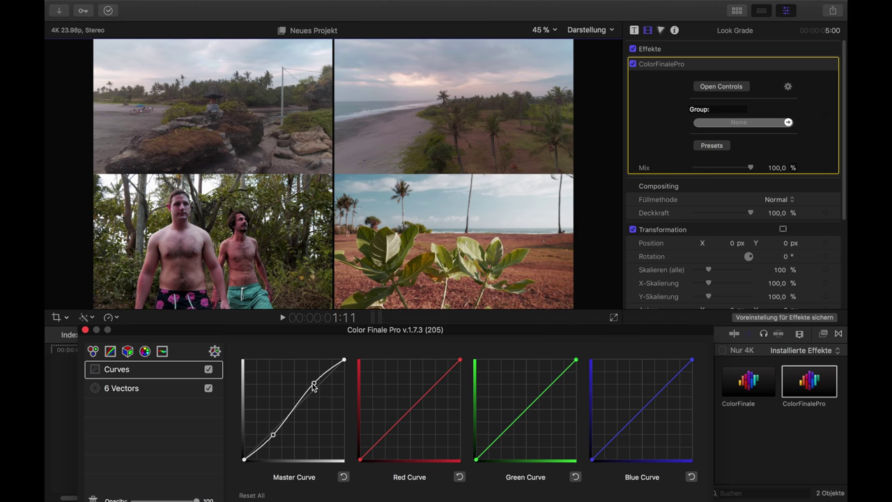
pyautogui.moveTo(314, 387); pyautogui.dragTo(315, 388)
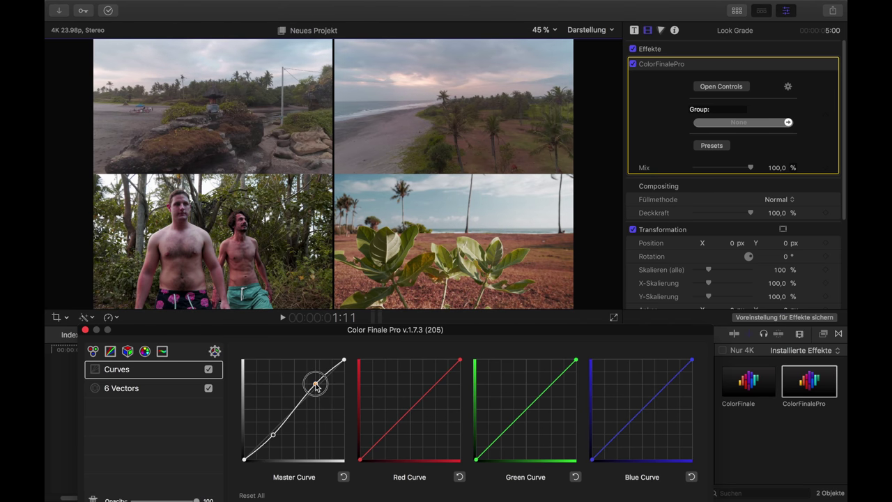
pyautogui.moveTo(273, 435); pyautogui.dragTo(274, 434)
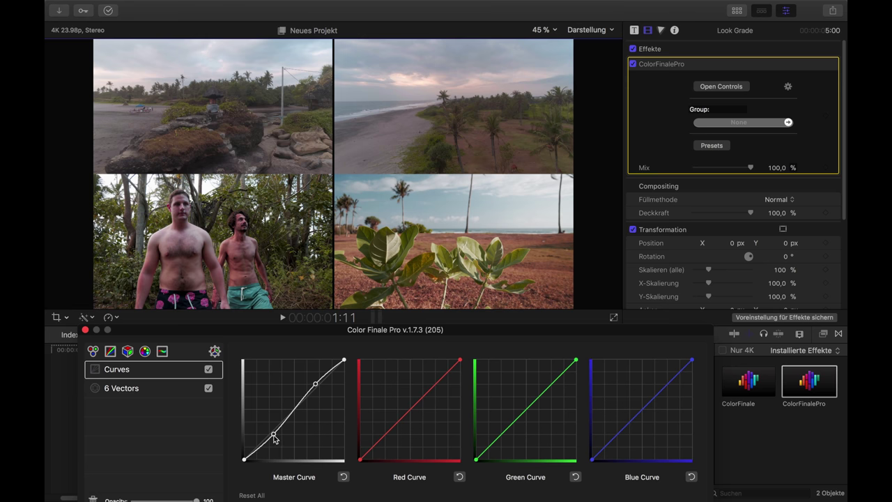
pyautogui.click(414, 333)
pyautogui.moveTo(470, 335); pyautogui.dragTo(470, 350)
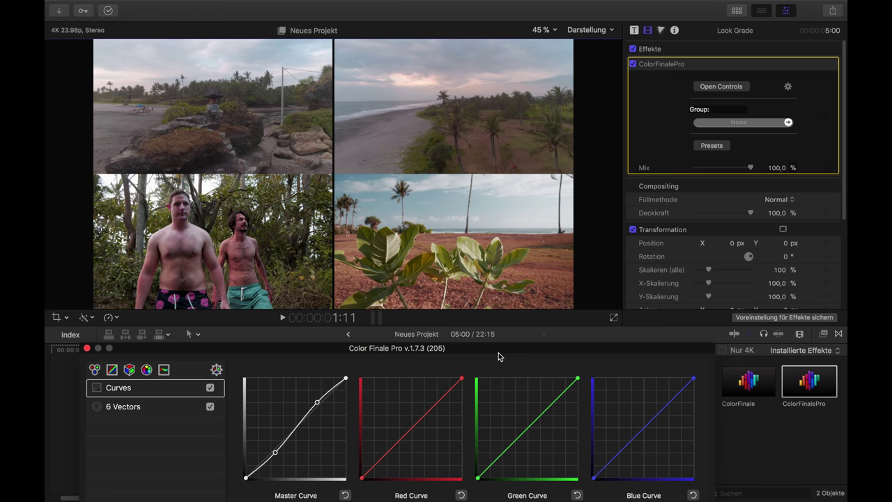
# Close Color Finale Pro, move the playhead to 18:14, and reopen Look Grade's controls.
pyautogui.moveTo(497, 352); pyautogui.dragTo(492, 261)
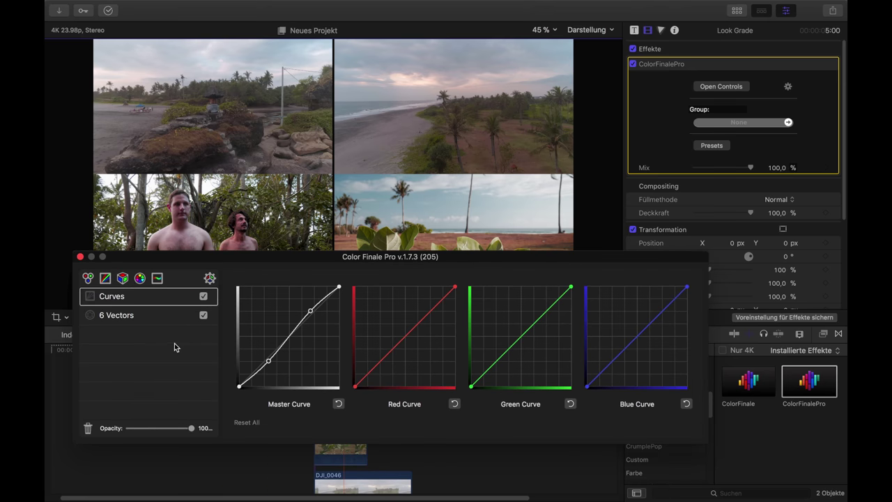
pyautogui.moveTo(450, 259); pyautogui.dragTo(451, 276)
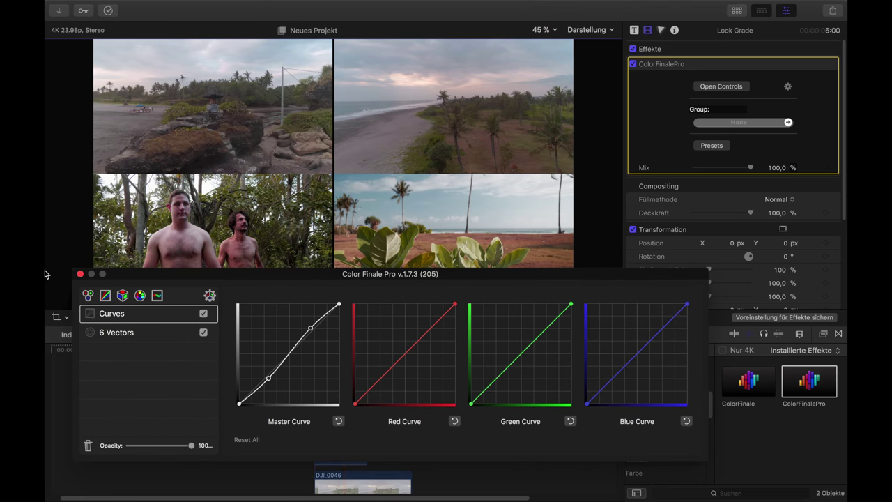
pyautogui.click(81, 274)
pyautogui.moveTo(340, 350)
pyautogui.mouseDown()
pyautogui.moveTo(356, 358)
pyautogui.moveTo(327, 358)
pyautogui.moveTo(343, 360)
pyautogui.mouseUp()
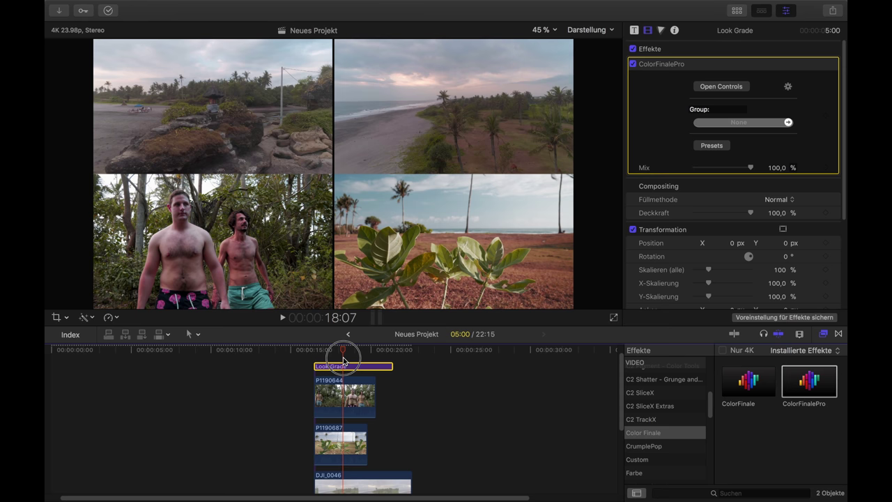
pyautogui.moveTo(343, 360); pyautogui.dragTo(348, 361)
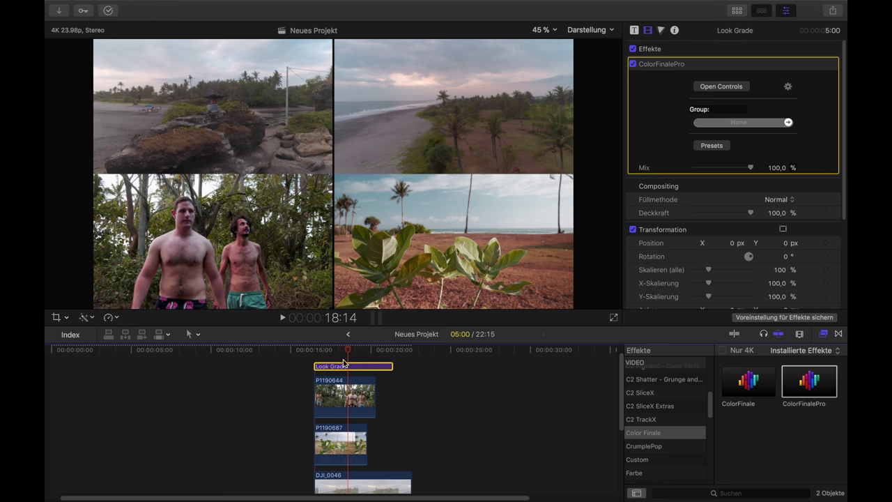
pyautogui.click(744, 88)
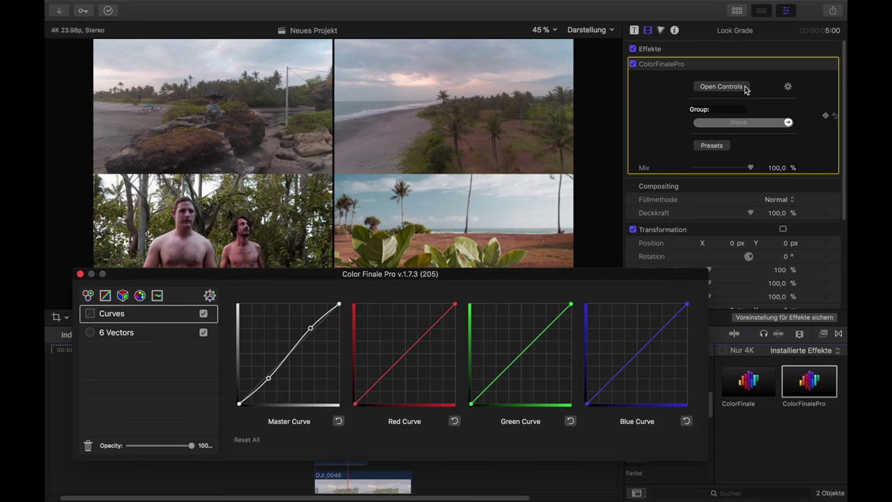
pyautogui.moveTo(504, 279); pyautogui.dragTo(486, 312)
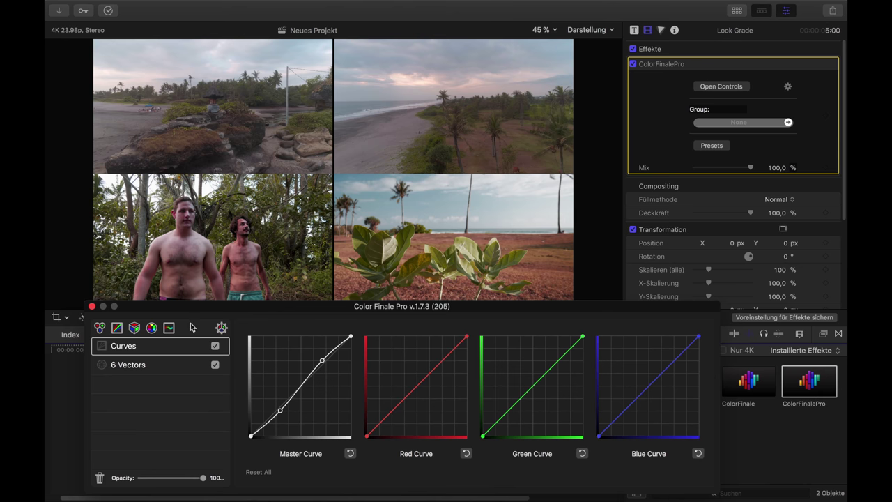
pyautogui.moveTo(216, 308); pyautogui.dragTo(213, 322)
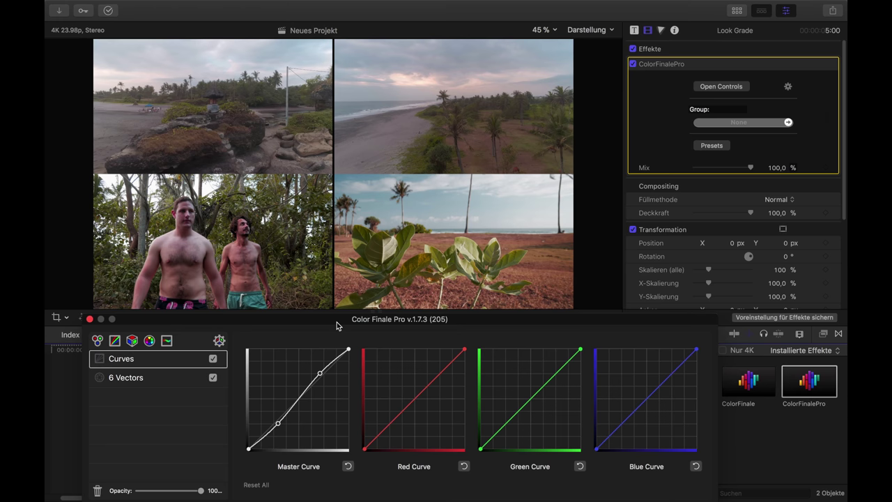
pyautogui.moveTo(329, 317); pyautogui.dragTo(342, 301)
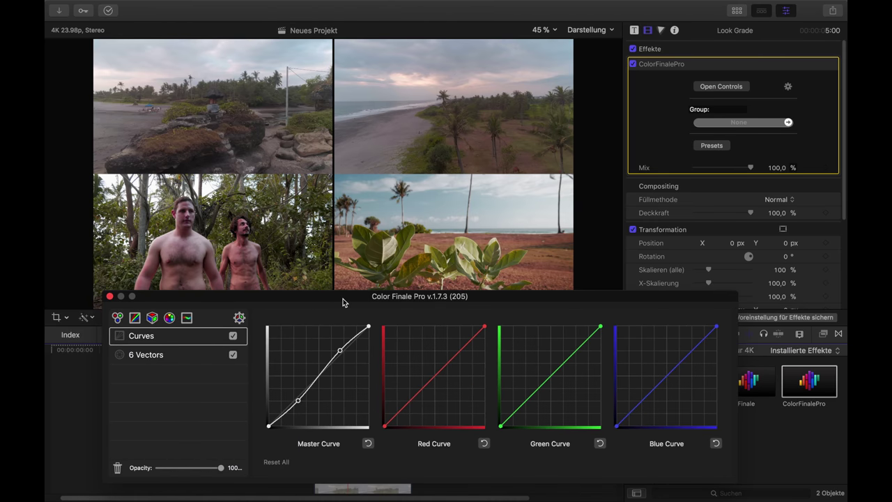
pyautogui.click(110, 298)
pyautogui.moveTo(346, 349)
pyautogui.mouseDown()
pyautogui.moveTo(360, 352)
pyautogui.moveTo(325, 349)
pyautogui.moveTo(338, 350)
pyautogui.mouseUp()
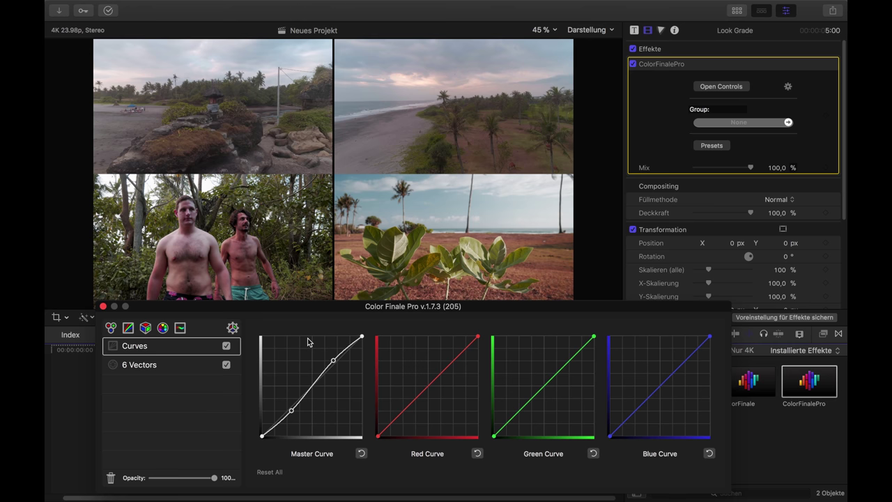
pyautogui.moveTo(315, 308); pyautogui.dragTo(313, 316)
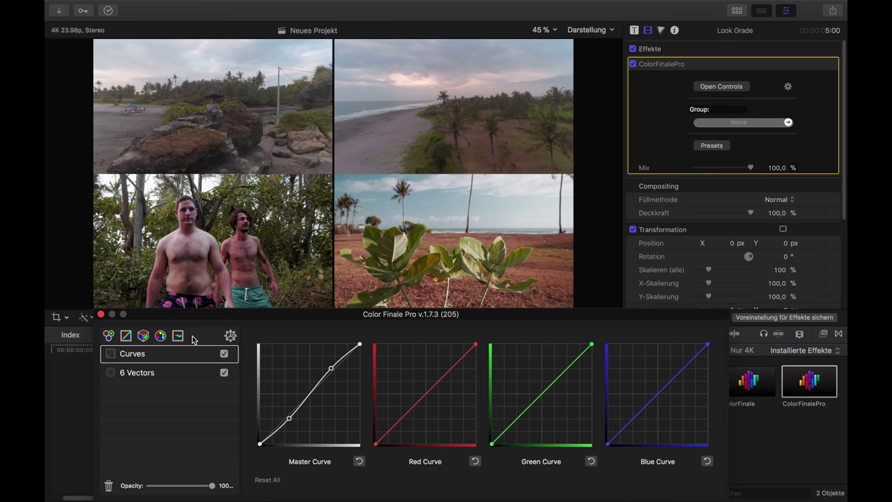
# Add and delete a LUT Utility, then add a 6 Vectors layer and lower blue luminosity.
pyautogui.click(143, 335)
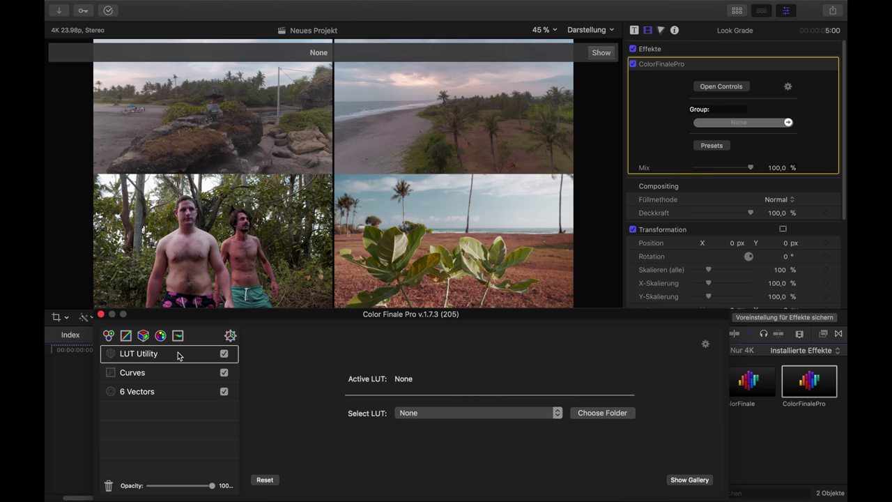
pyautogui.press('BackSpace')
pyautogui.click(160, 335)
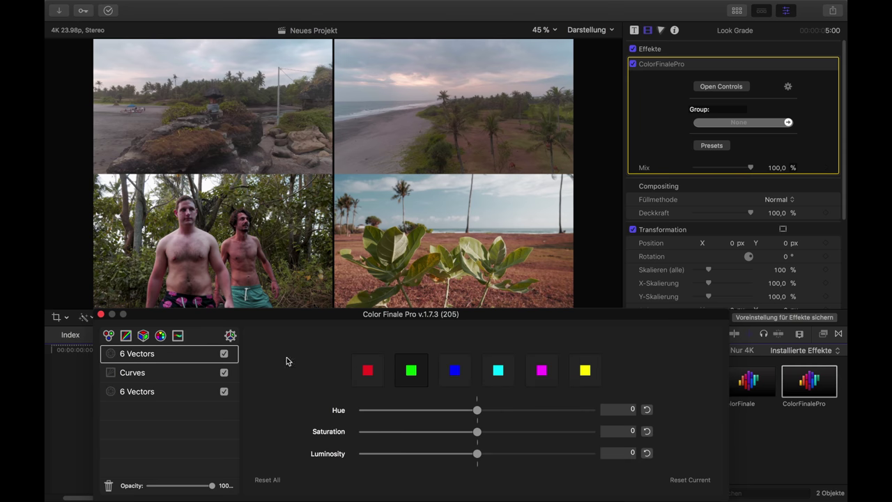
pyautogui.click(468, 369)
pyautogui.moveTo(479, 457); pyautogui.dragTo(330, 413)
pyautogui.click(498, 372)
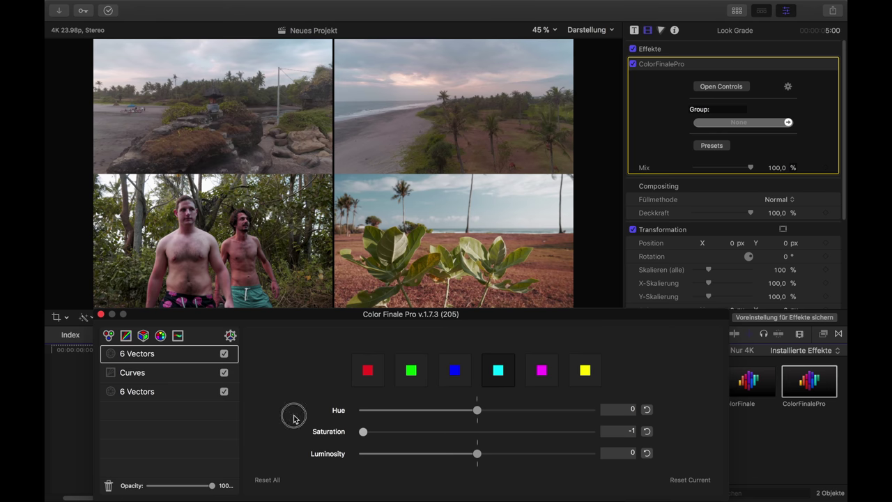
# Add two more 6 Vectors layers and drop the cyan Saturation to -1.
pyautogui.click(161, 335)
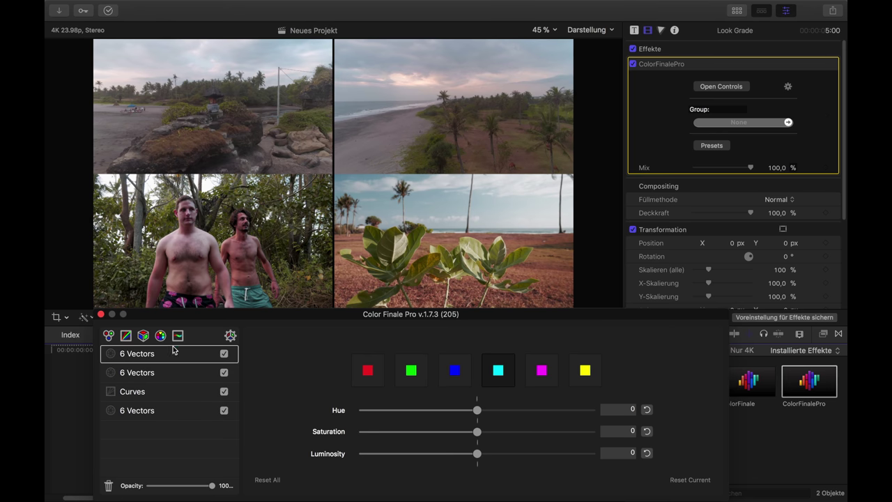
pyautogui.click(460, 377)
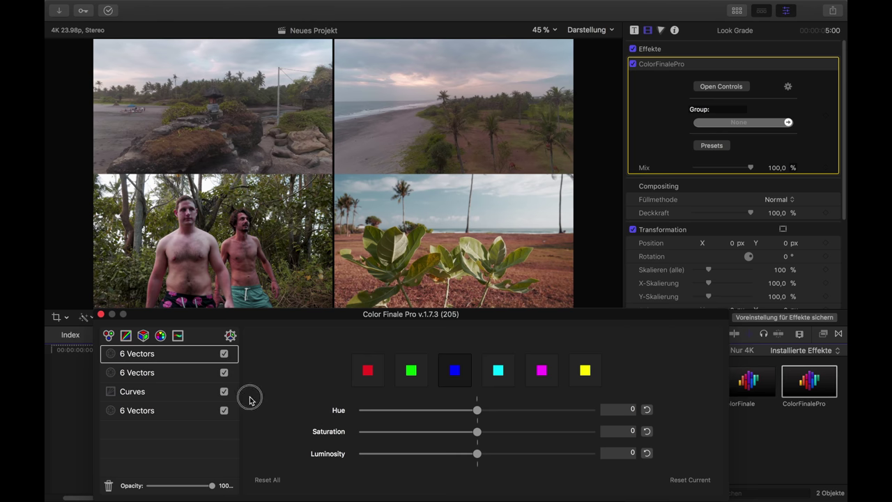
pyautogui.click(501, 371)
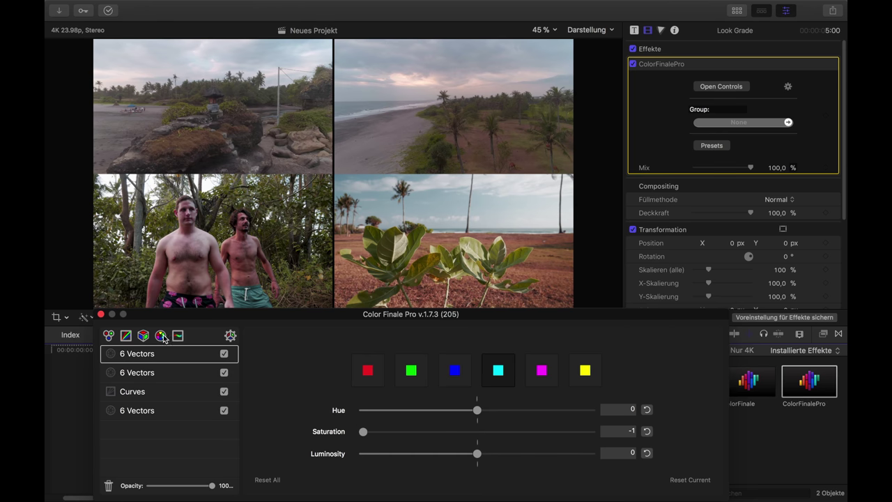
pyautogui.click(161, 336)
pyautogui.moveTo(477, 432); pyautogui.dragTo(315, 421)
pyautogui.click(499, 365)
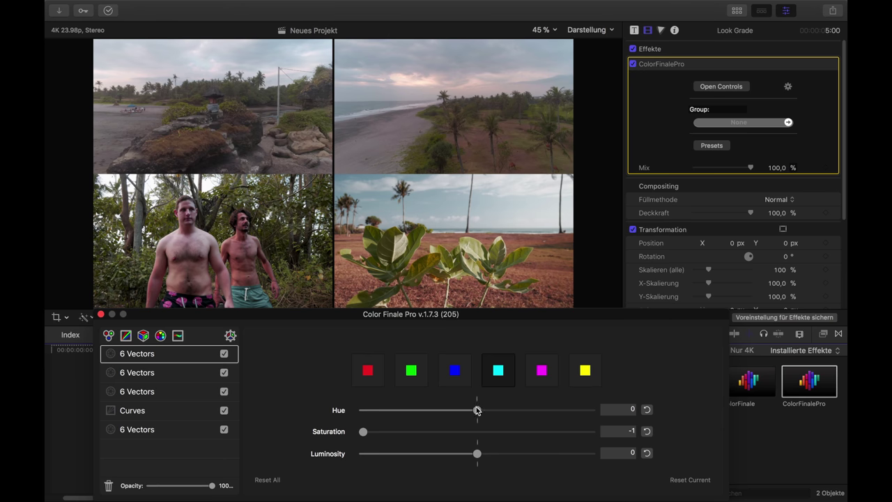
pyautogui.moveTo(469, 429); pyautogui.dragTo(253, 374)
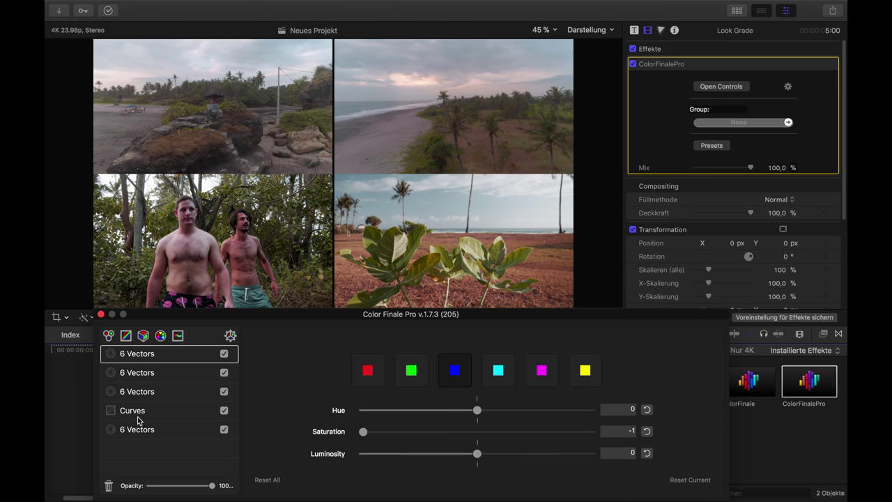
# Add two further 6 Vectors layers and fully desaturate cyan again.
pyautogui.click(160, 335)
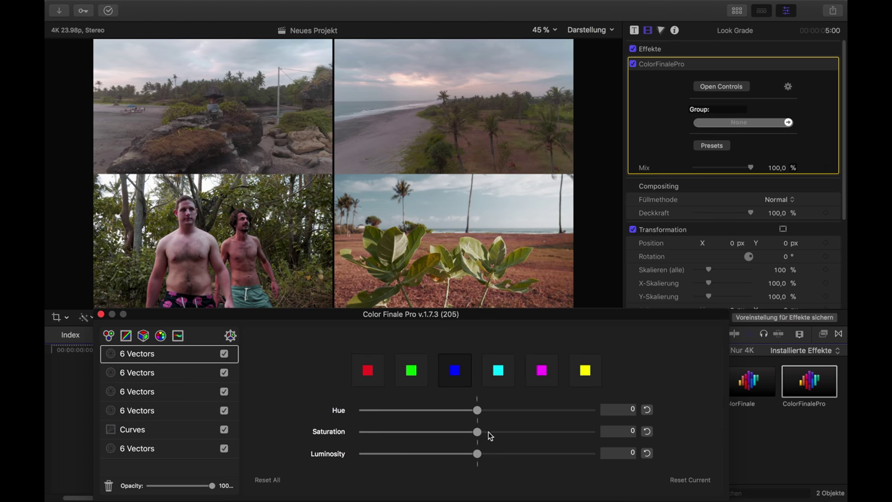
pyautogui.click(499, 370)
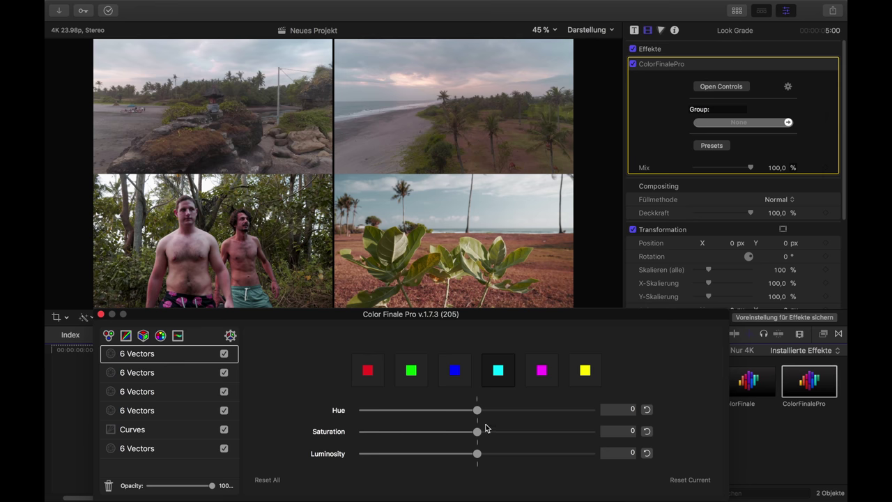
pyautogui.click(161, 335)
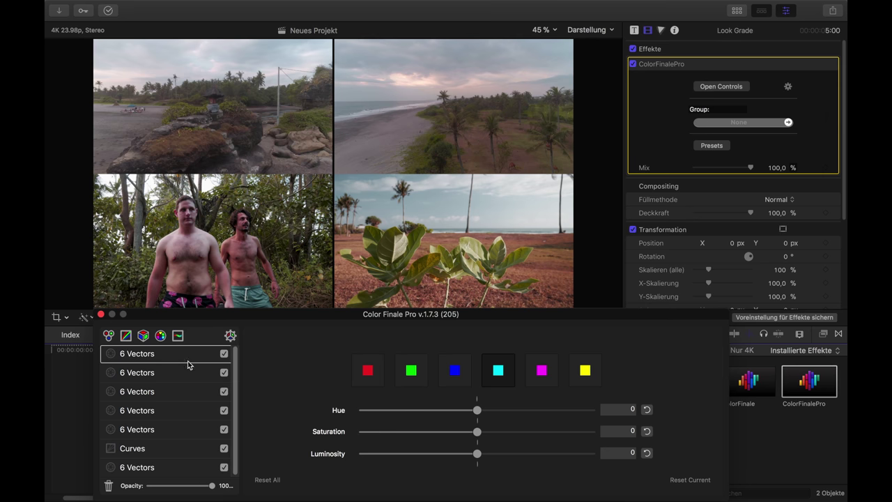
pyautogui.moveTo(478, 431); pyautogui.dragTo(286, 423)
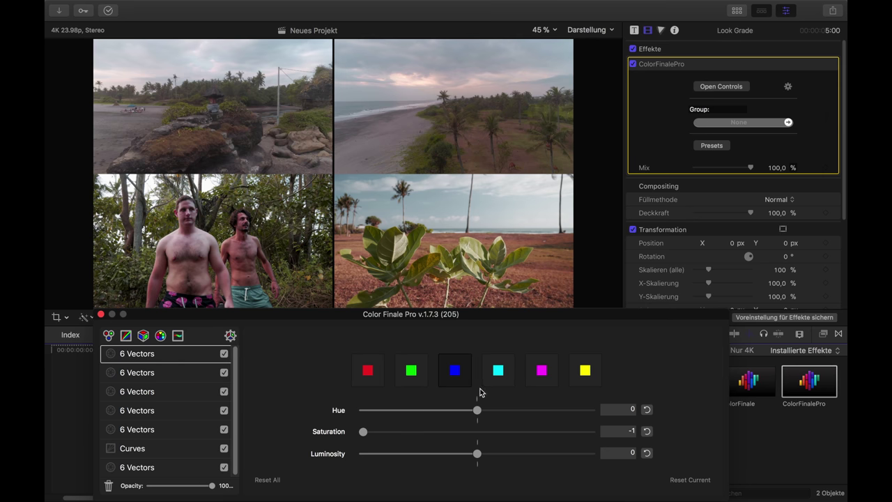
pyautogui.moveTo(478, 431); pyautogui.dragTo(271, 410)
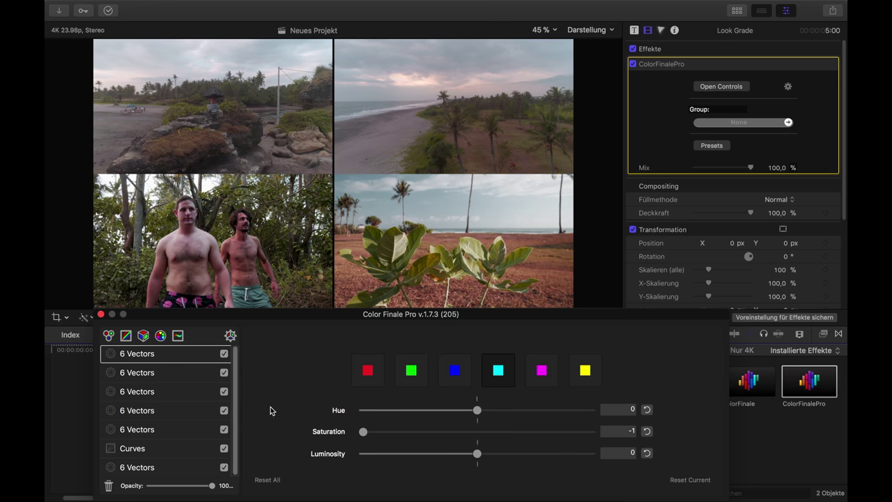
# Add a sixth 6 Vectors layer and desaturate both blue and cyan to -1.
pyautogui.click(161, 335)
pyautogui.click(452, 370)
pyautogui.moveTo(471, 430); pyautogui.dragTo(266, 411)
pyautogui.click(498, 370)
pyautogui.moveTo(486, 437); pyautogui.dragTo(205, 370)
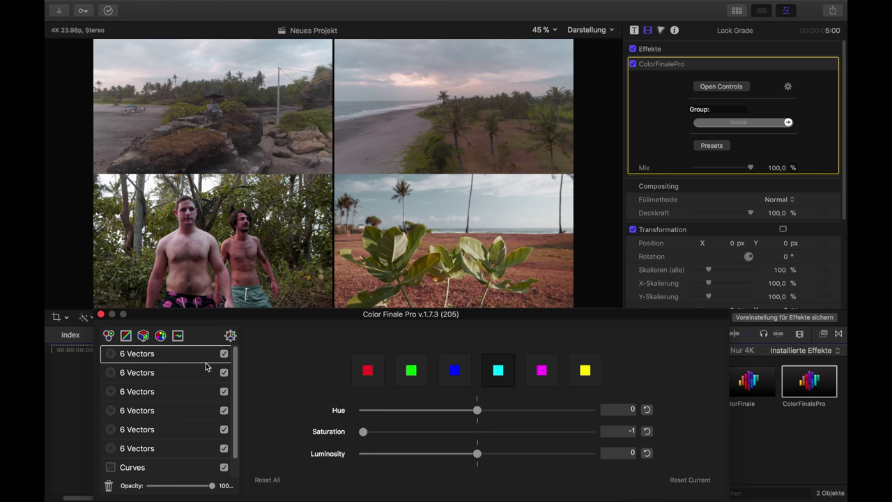
pyautogui.click(454, 371)
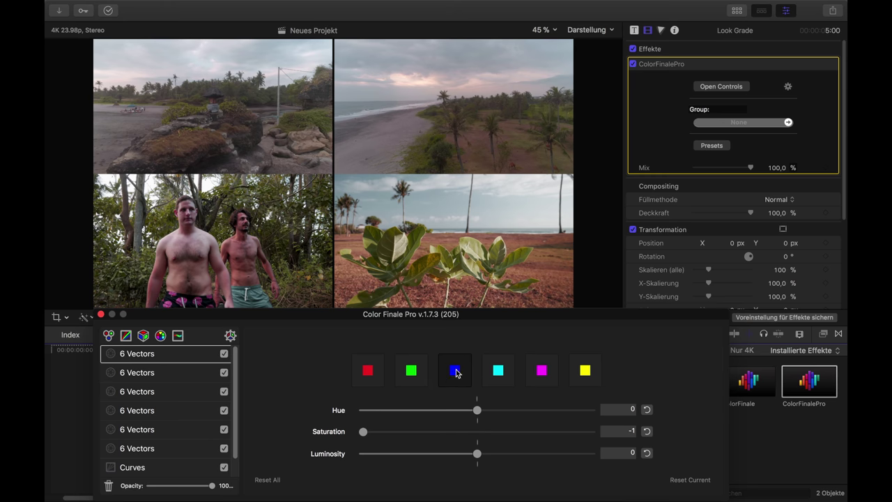
# Disable all six 6 Vectors layers and the Curves layer to view the ungraded clips.
pyautogui.click(224, 354)
pyautogui.click(224, 373)
pyautogui.click(224, 392)
pyautogui.click(224, 410)
pyautogui.click(224, 430)
pyautogui.click(224, 449)
pyautogui.click(224, 467)
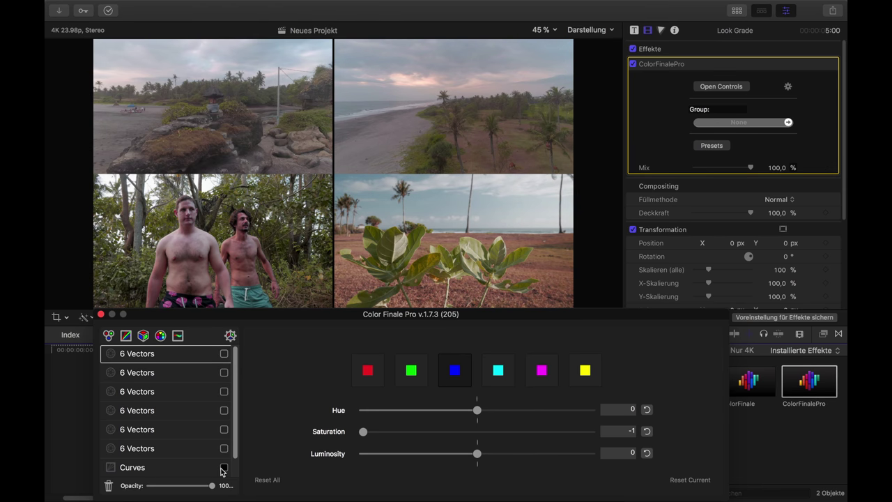
# Re-enable the Curves and all six 6 Vectors layers, then lower the grading window.
pyautogui.click(224, 467)
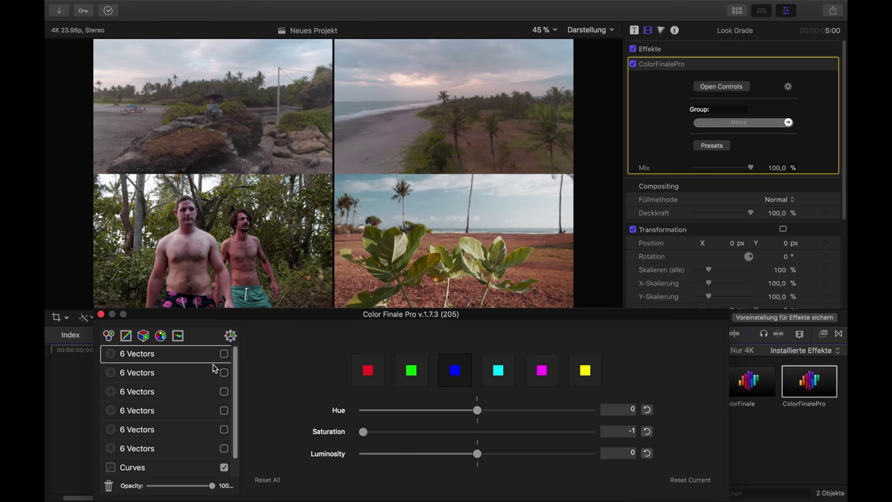
pyautogui.click(224, 448)
pyautogui.click(224, 429)
pyautogui.click(223, 410)
pyautogui.click(224, 391)
pyautogui.click(224, 372)
pyautogui.click(224, 353)
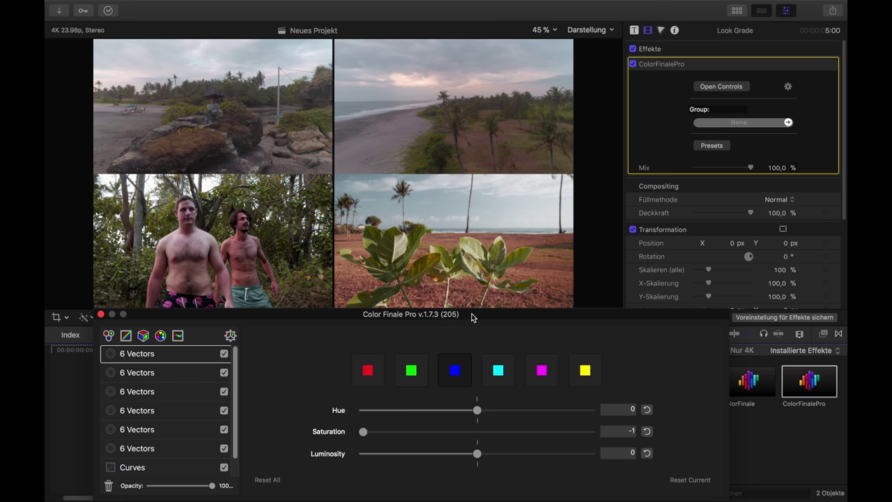
pyautogui.moveTo(471, 317); pyautogui.dragTo(470, 336)
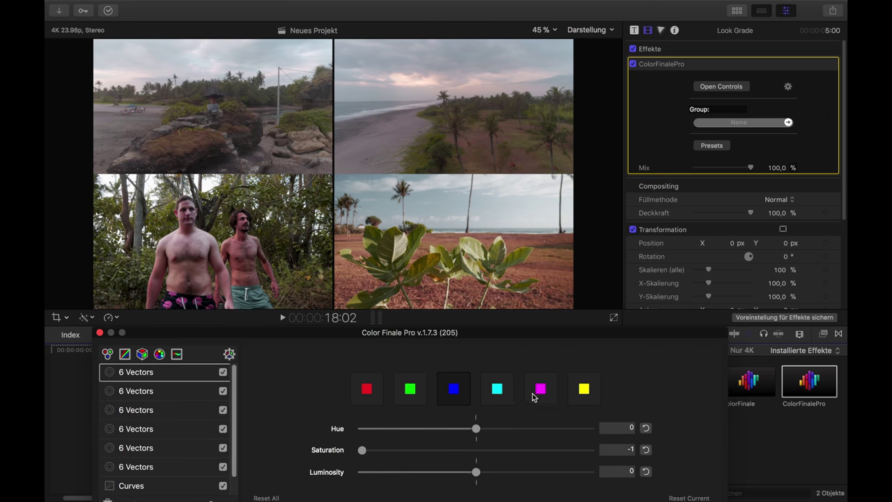
# Delete the two surplus 6 Vectors layers, keeping Curves and one 6 Vectors, then close Color Finale Pro.
pyautogui.click(459, 269)
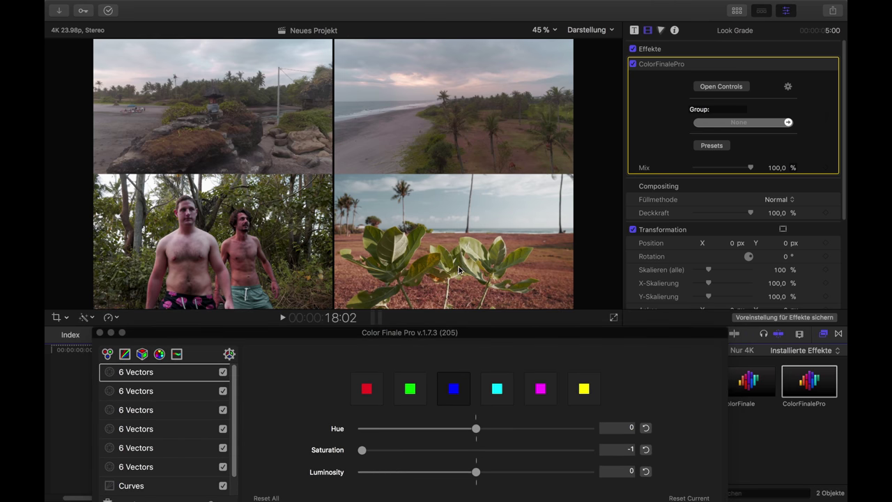
pyautogui.click(227, 334)
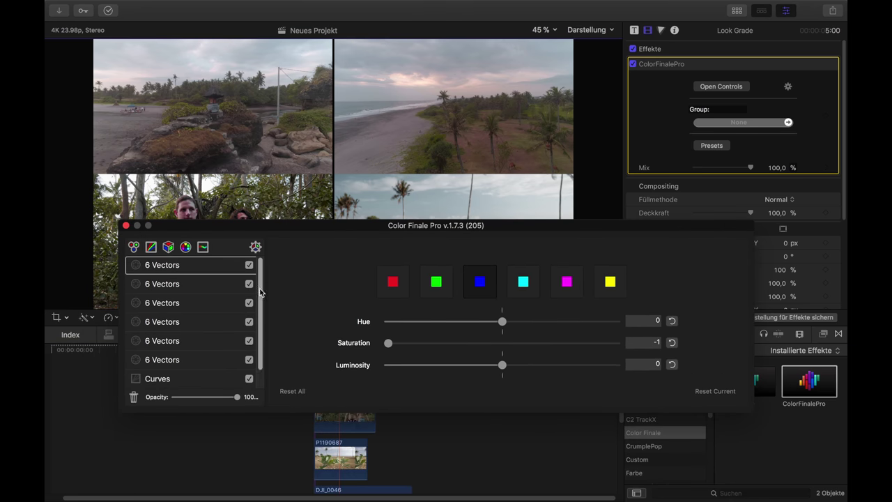
pyautogui.scroll(-1, 249, 333)
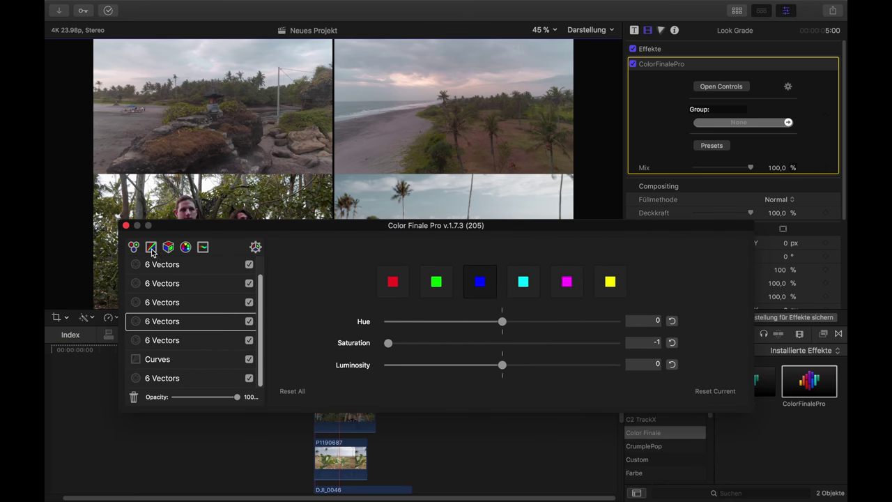
pyautogui.scroll(1, 174, 265)
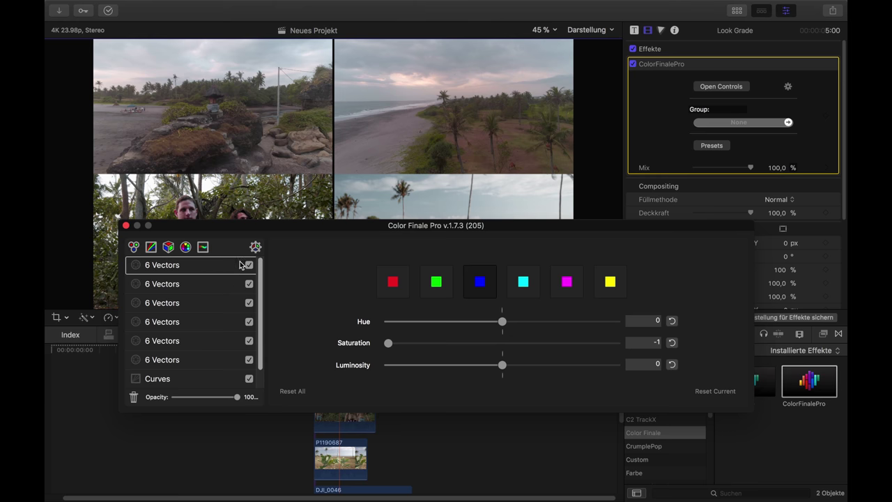
pyautogui.scroll(-1, 230, 272)
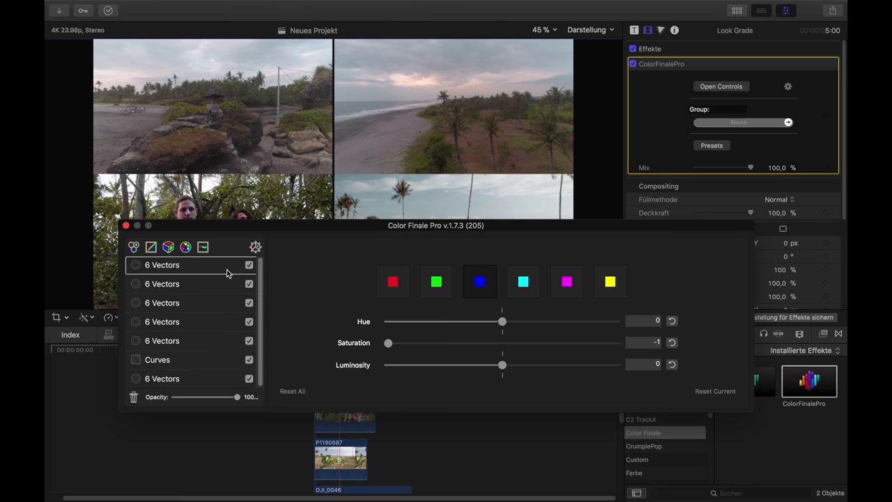
pyautogui.press('Delete')
pyautogui.press('Delete')
pyautogui.press('Delete')
pyautogui.press('Delete')
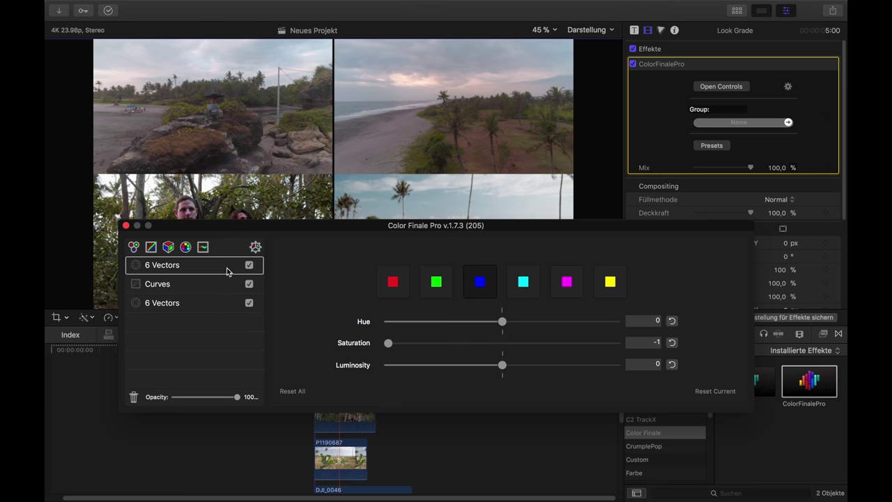
pyautogui.press('Delete')
pyautogui.moveTo(286, 230); pyautogui.dragTo(273, 294)
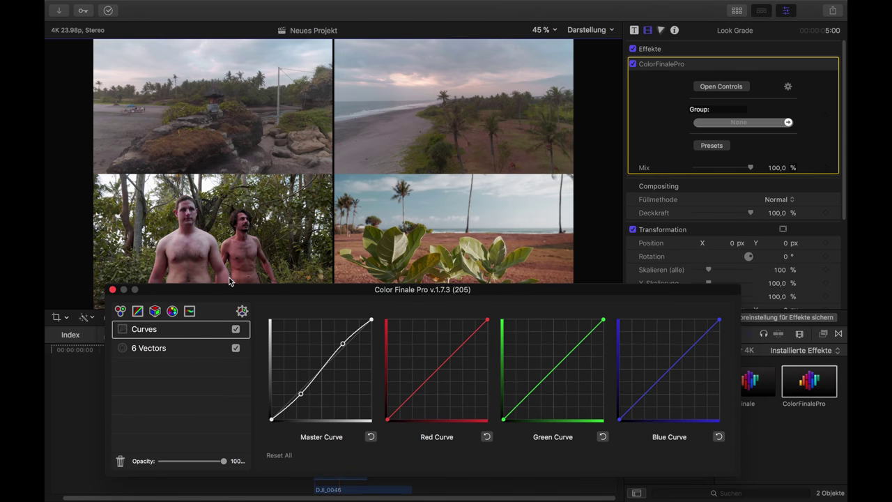
pyautogui.click(113, 290)
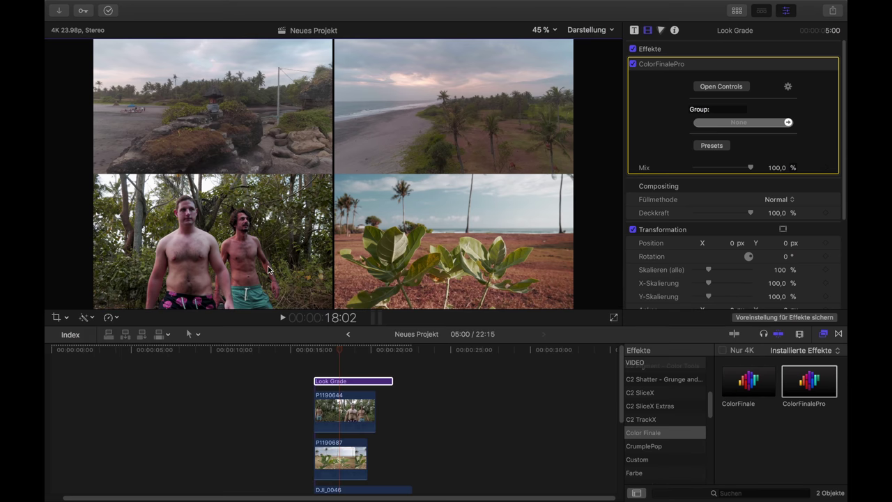
# Export the grade as a LUT, saving it as 'Custom LUT Tutorial' in My LUTs.
pyautogui.click(789, 88)
pyautogui.click(803, 99)
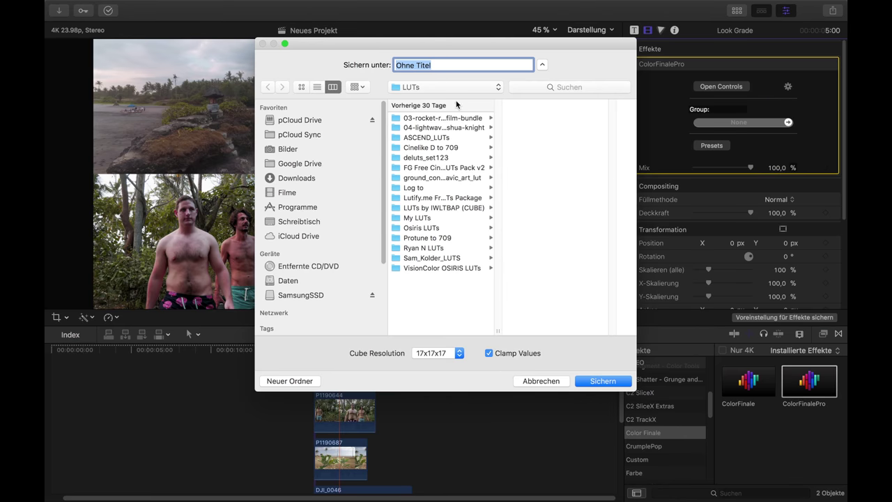
pyautogui.click(424, 218)
pyautogui.click(450, 64)
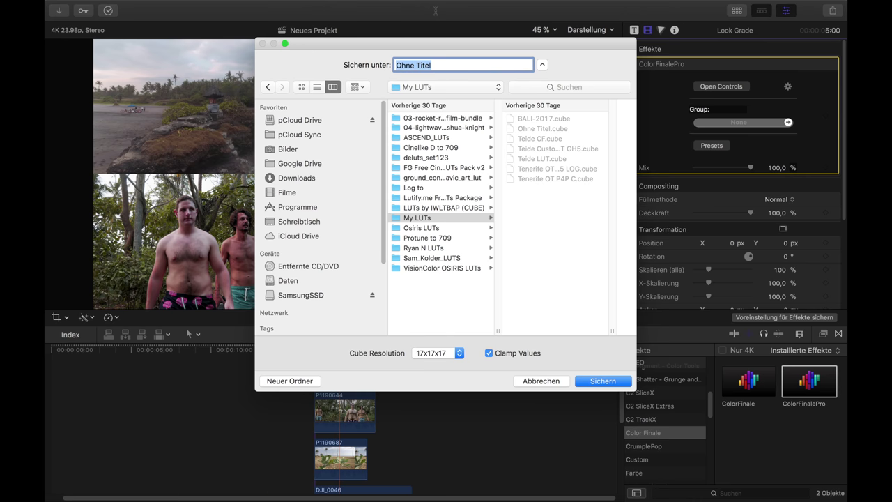
pyautogui.write('Custom LUT Tutorial')
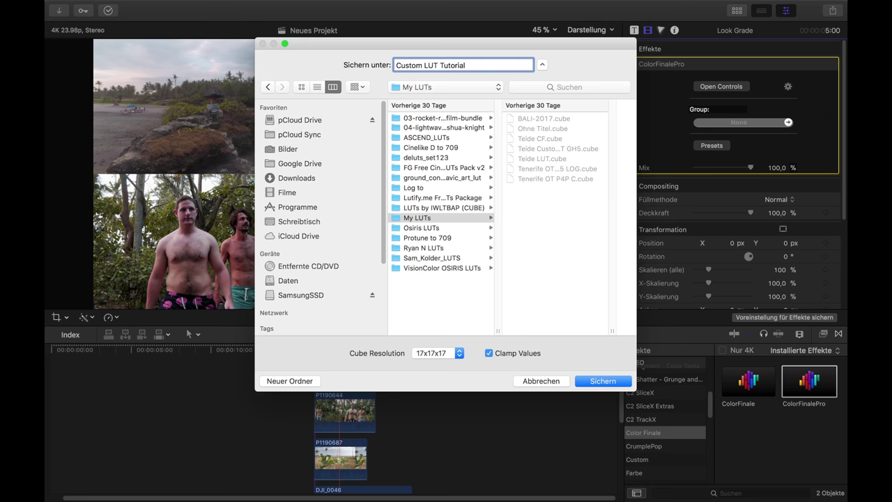
pyautogui.click(602, 381)
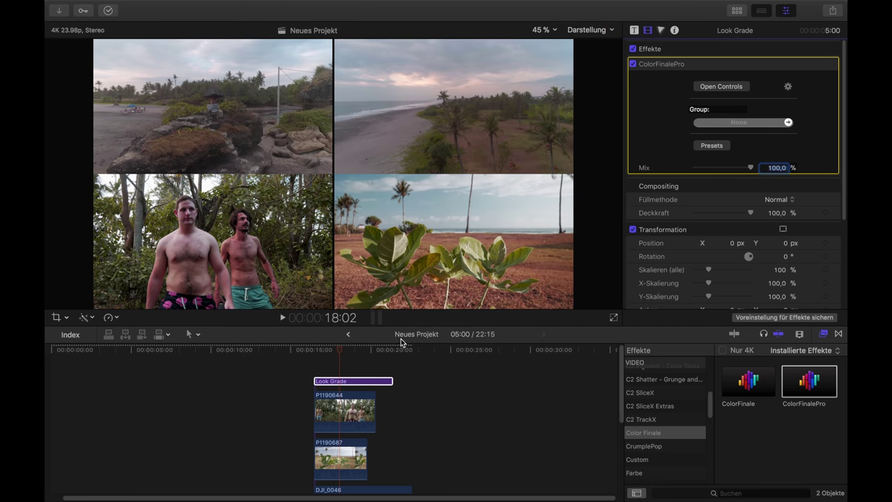
# Move the Look Grade layer to the start of the timeline.
pyautogui.scroll(-5, 373, 379)
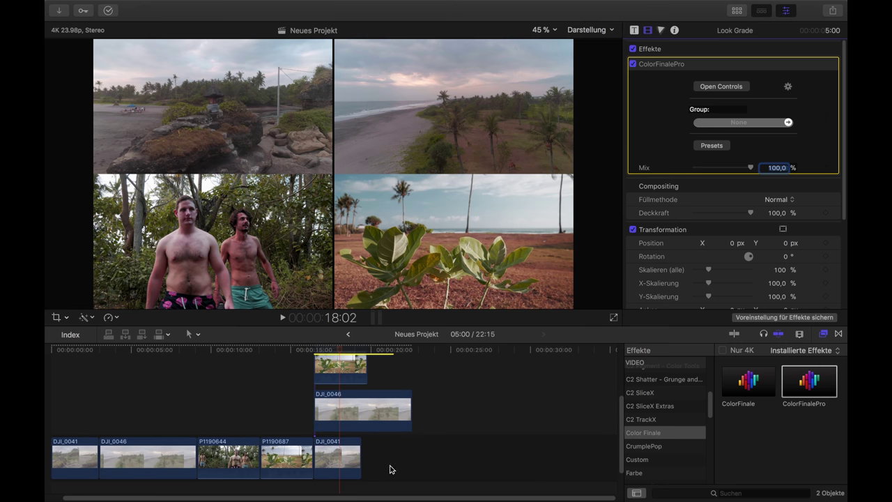
pyautogui.moveTo(410, 473); pyautogui.dragTo(339, 295)
pyautogui.click(369, 382)
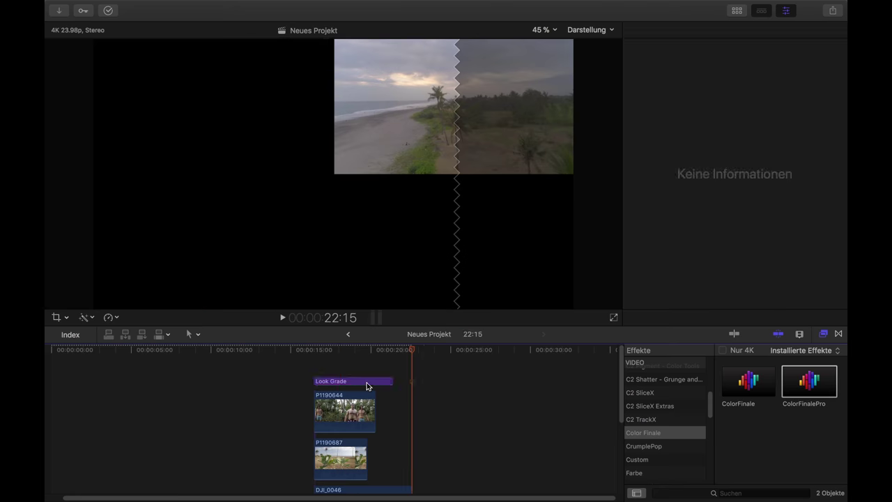
pyautogui.moveTo(371, 383); pyautogui.dragTo(149, 392)
pyautogui.click(341, 374)
# Delete the stacked split-screen clips and stretch Look Grade across all four clips.
pyautogui.moveTo(445, 359); pyautogui.dragTo(349, 448)
pyautogui.press('Delete')
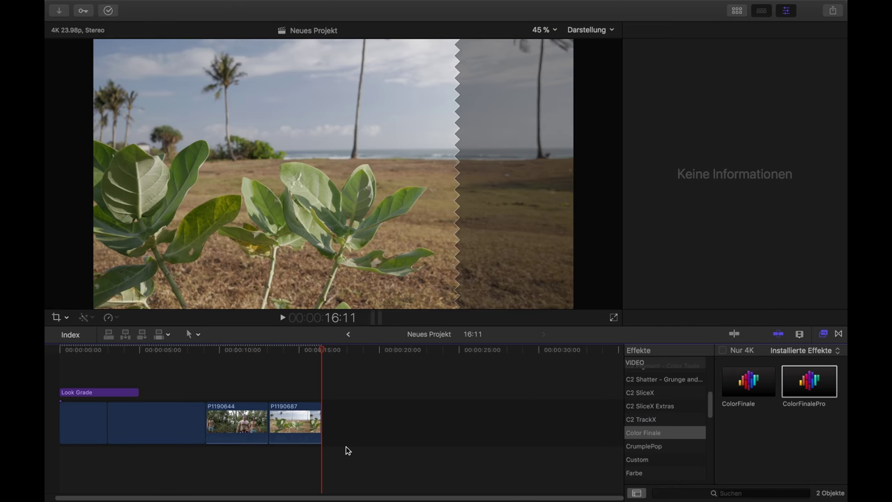
pyautogui.click(162, 382)
pyautogui.moveTo(138, 393); pyautogui.dragTo(321, 388)
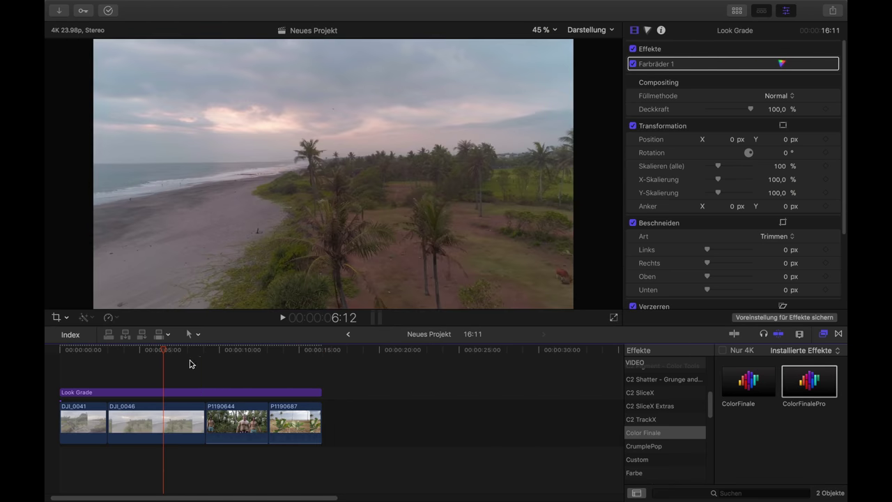
pyautogui.click(196, 351)
# Scrub through the opening clips, inspecting the effects on DJI_0041 and DJI_0046.
pyautogui.moveTo(205, 352); pyautogui.dragTo(89, 362)
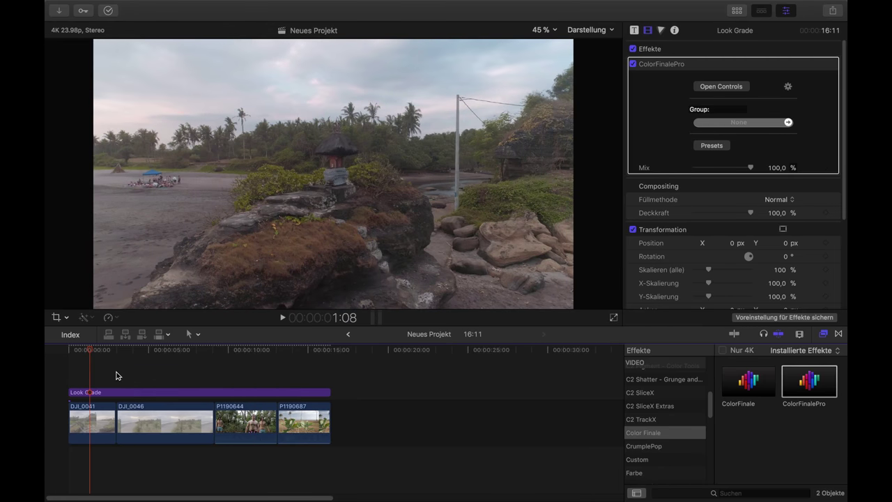
pyautogui.click(110, 391)
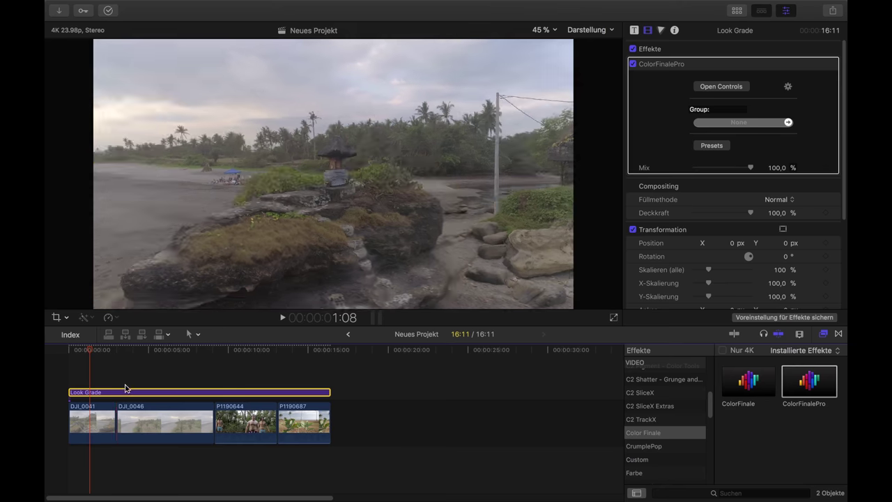
pyautogui.click(103, 421)
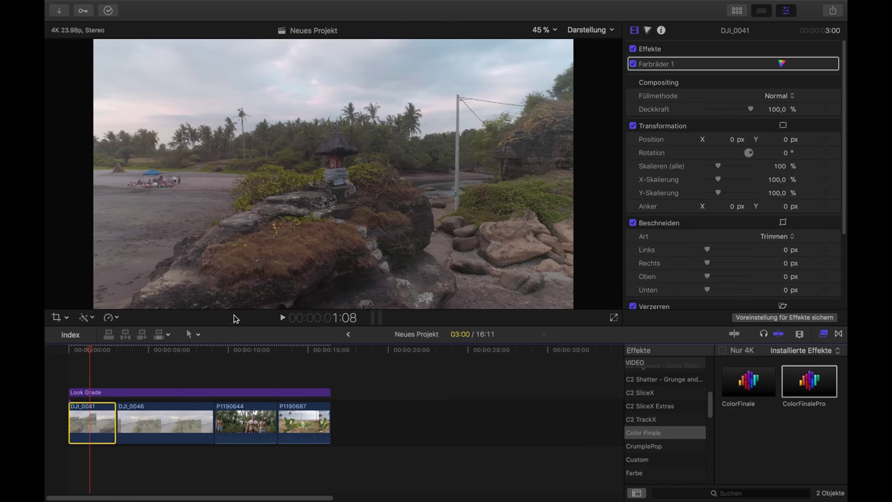
pyautogui.moveTo(105, 351); pyautogui.dragTo(158, 355)
pyautogui.click(183, 402)
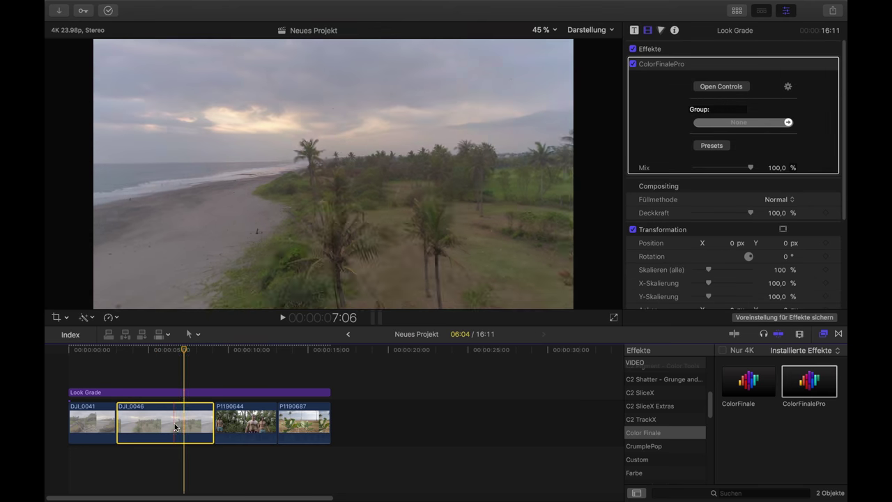
pyautogui.click(214, 351)
pyautogui.moveTo(214, 351); pyautogui.dragTo(175, 352)
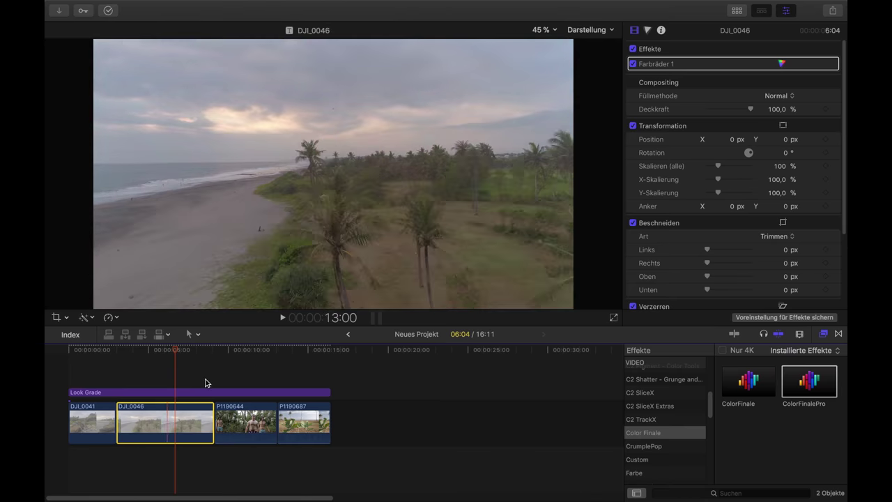
pyautogui.moveTo(178, 354); pyautogui.dragTo(190, 348)
# Delete the ColorFinalePro effect from the Look Grade layer.
pyautogui.click(207, 394)
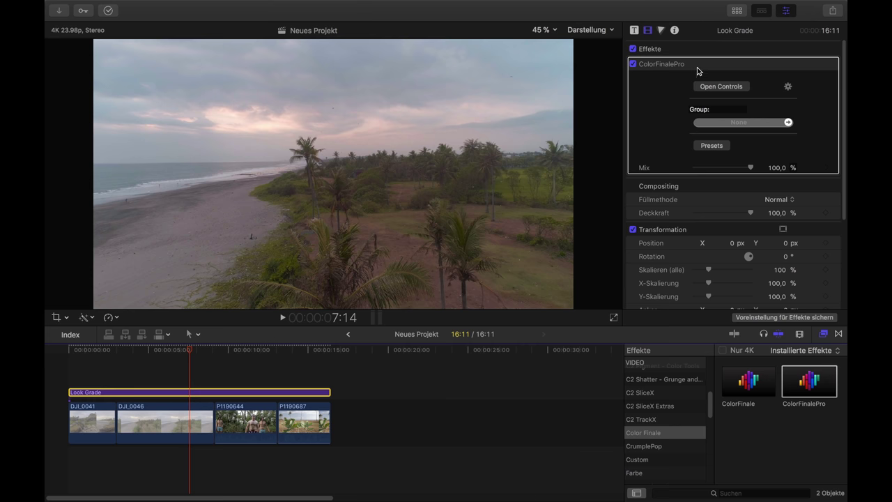
pyautogui.click(697, 67)
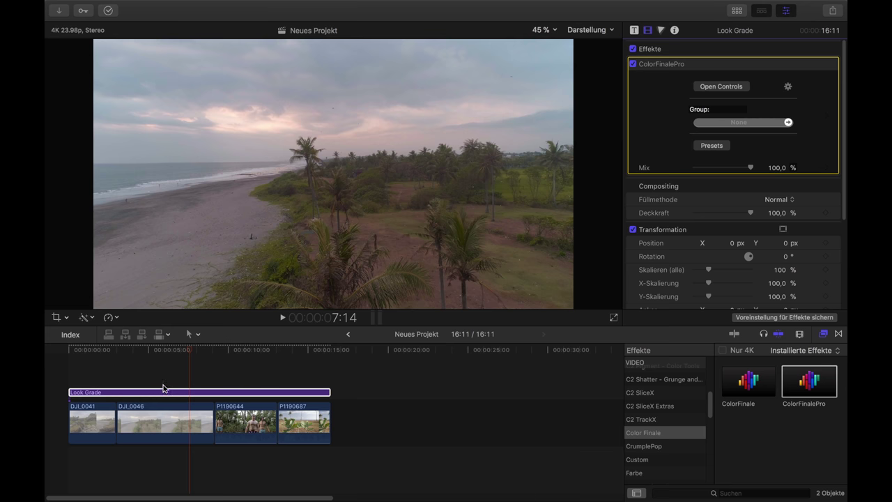
pyautogui.press('Delete')
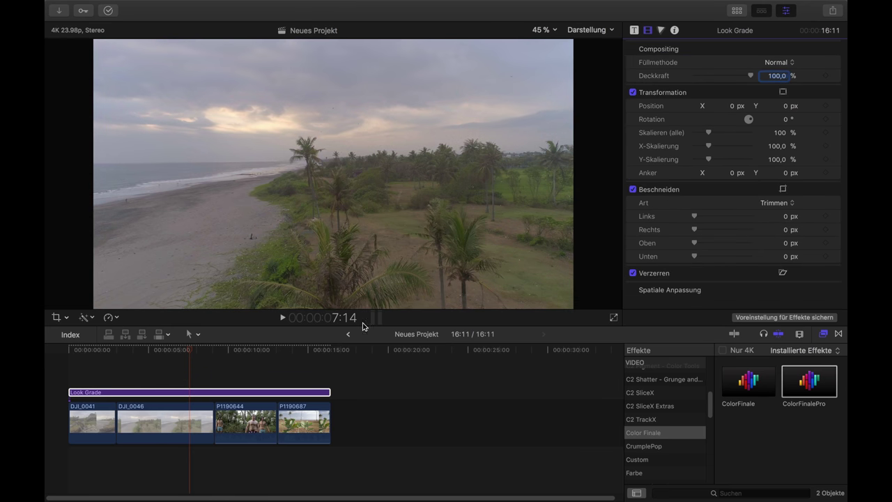
# With Look Grade selected, list the Farbe category's effects, including Eigene LUT.
pyautogui.click(250, 393)
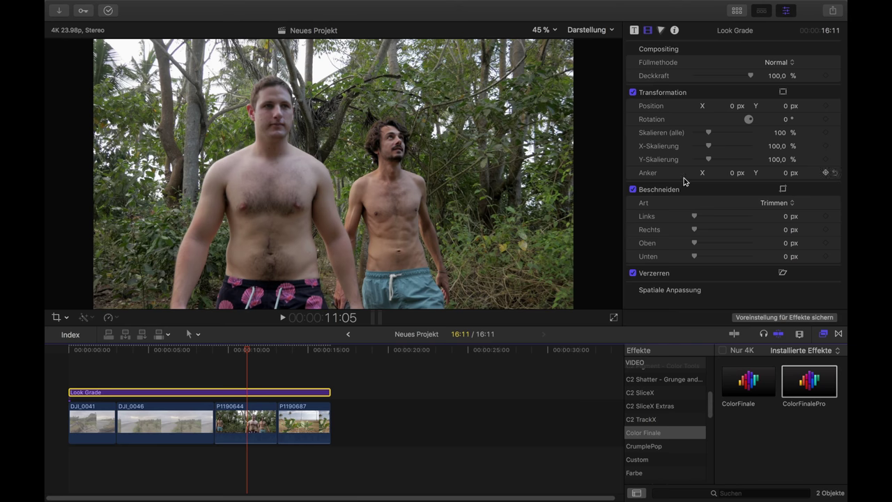
pyautogui.click(667, 31)
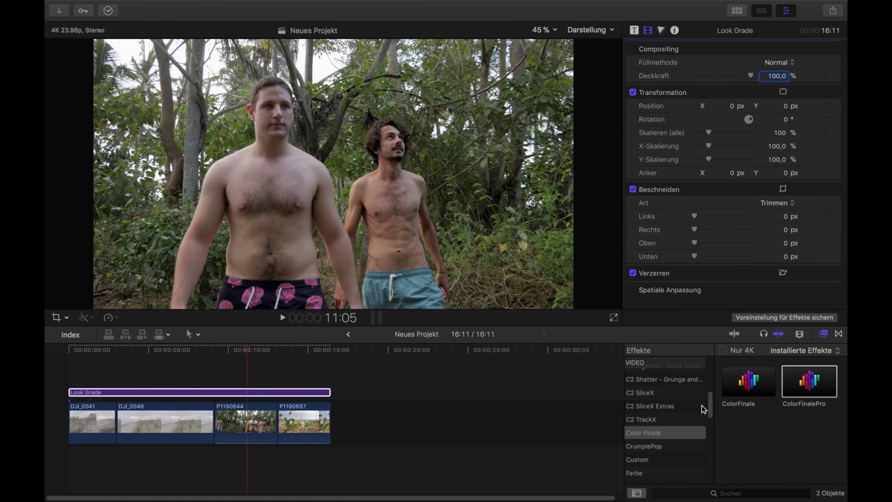
pyautogui.scroll(-1, 709, 410)
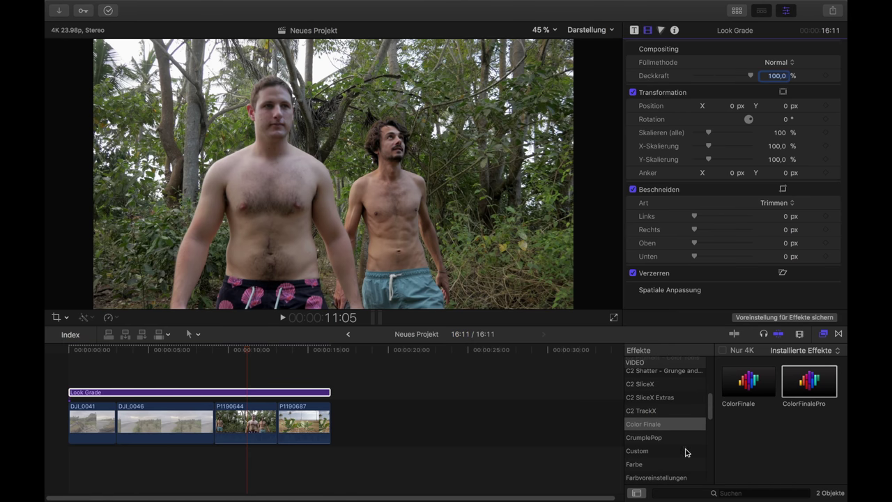
pyautogui.click(665, 466)
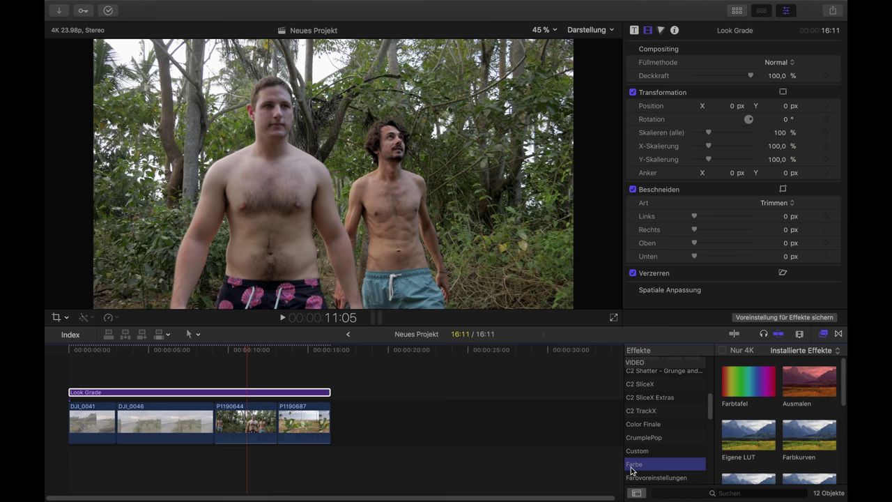
# Apply Eigene LUT to Look Grade, loading LUTs > My LUTs > Custom LUT Tutorial.
pyautogui.doubleClick(747, 453)
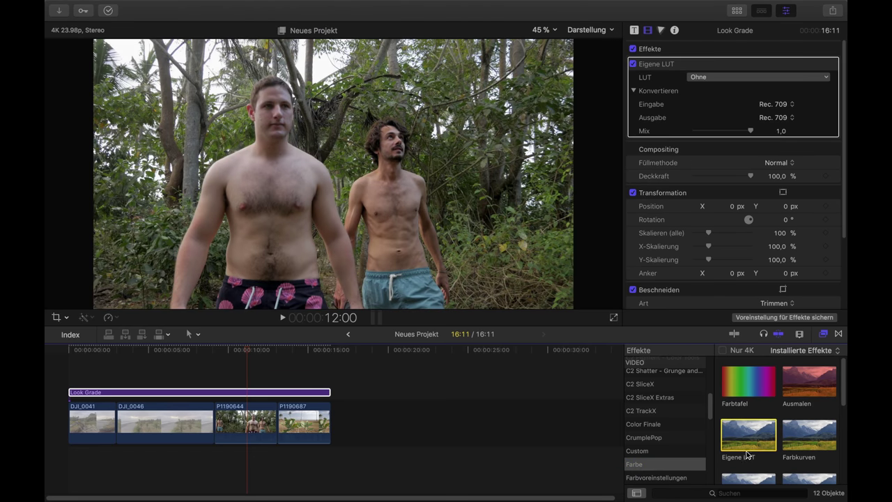
pyautogui.click(715, 79)
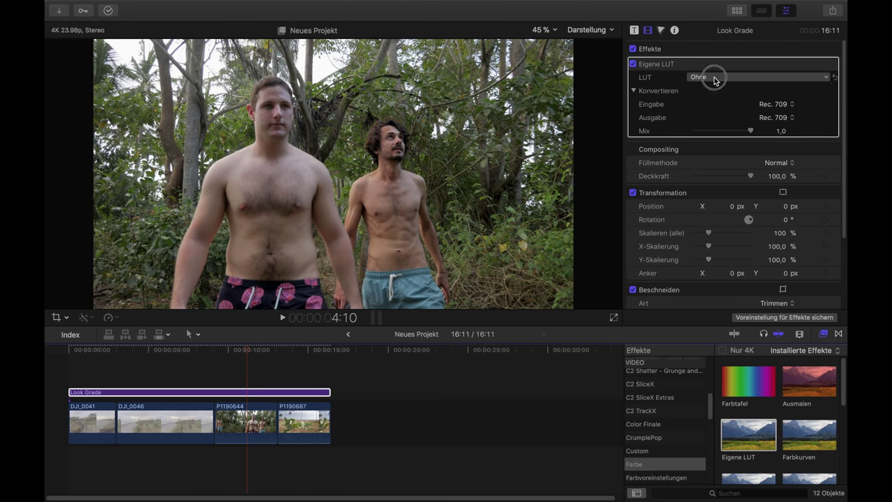
pyautogui.click(722, 87)
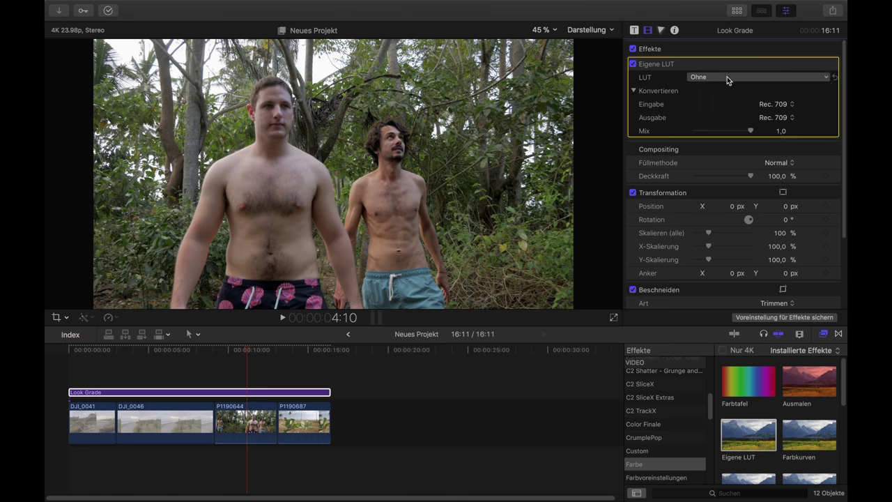
pyautogui.click(727, 77)
pyautogui.moveTo(729, 104)
pyautogui.moveTo(589, 140)
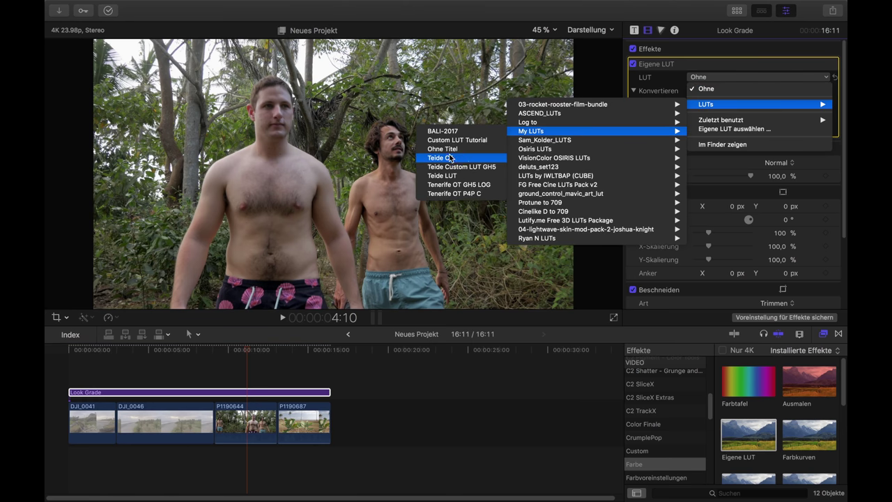
pyautogui.click(460, 140)
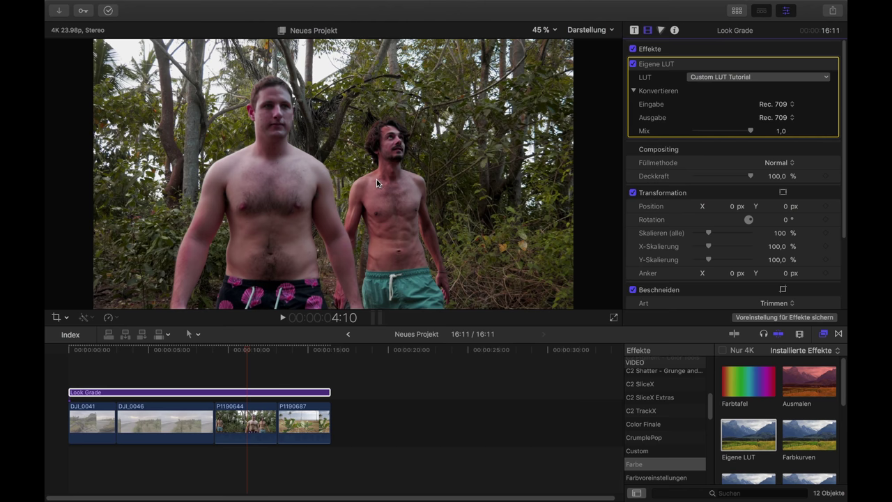
# Test the LUT Mix slider, then return it to full 1,0.
pyautogui.moveTo(749, 131)
pyautogui.mouseDown()
pyautogui.moveTo(736, 132)
pyautogui.moveTo(743, 134)
pyautogui.mouseUp()
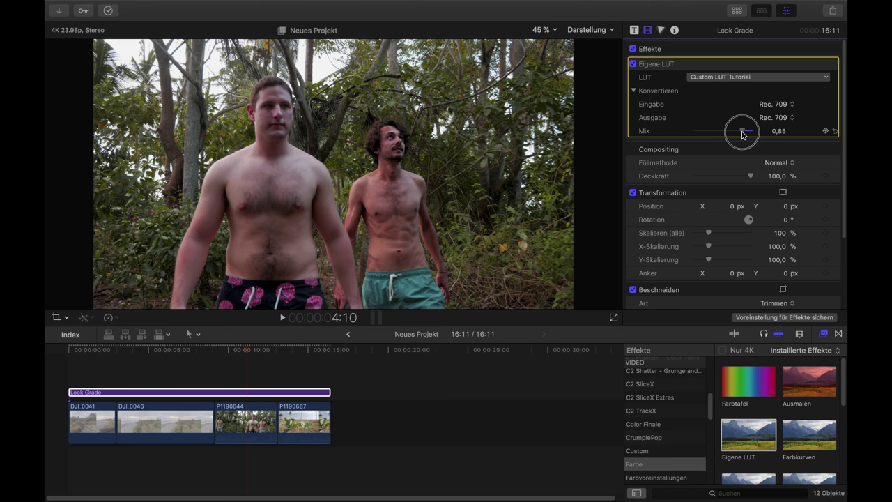
pyautogui.moveTo(743, 134); pyautogui.dragTo(772, 133)
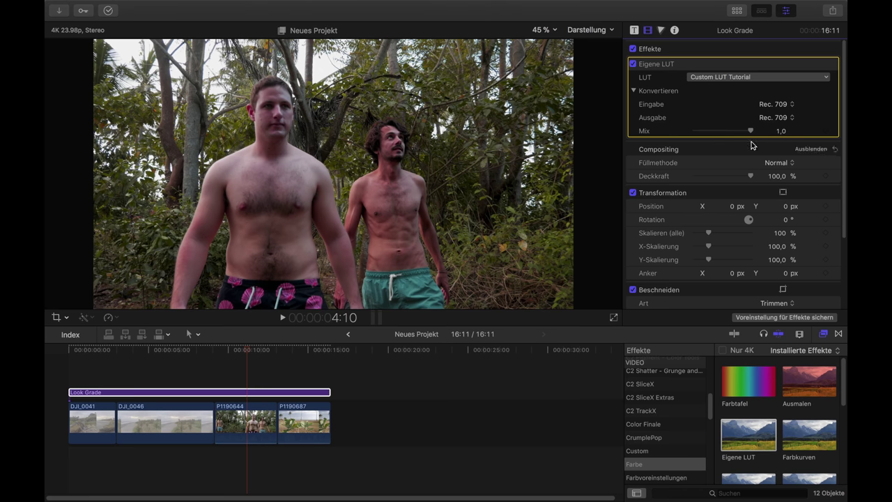
pyautogui.click(241, 347)
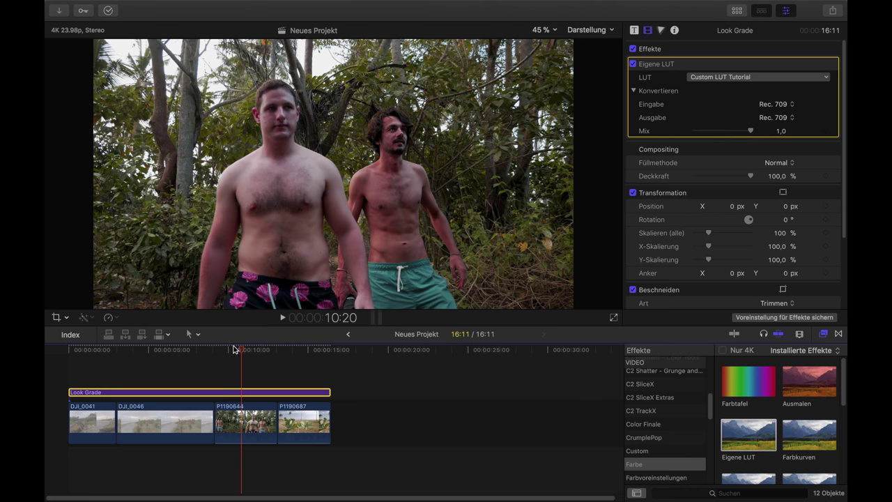
pyautogui.moveTo(242, 355); pyautogui.dragTo(90, 352)
pyautogui.click(633, 64)
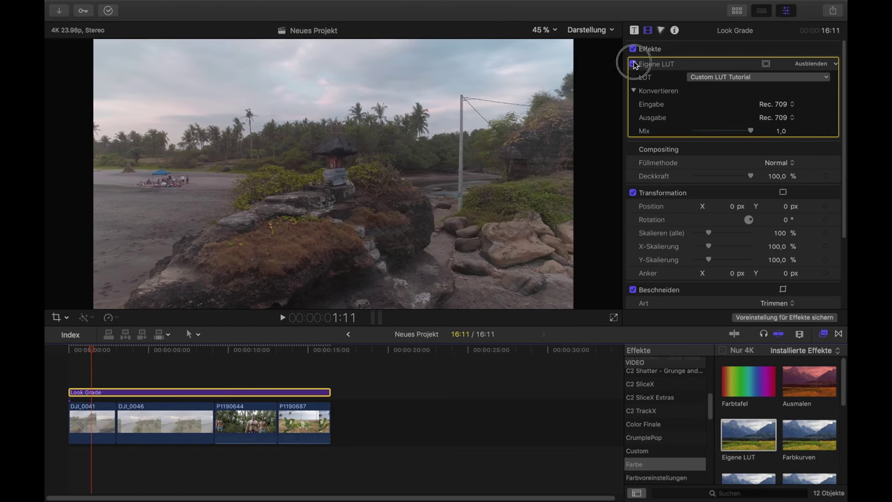
pyautogui.click(633, 64)
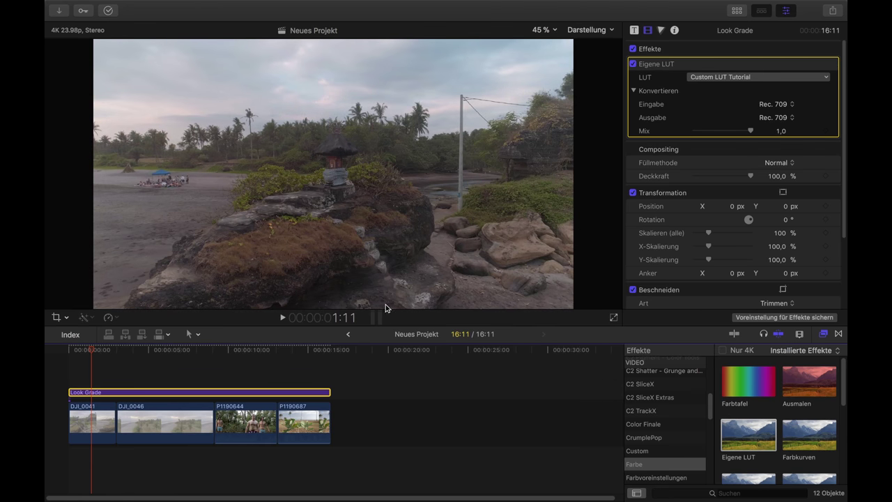
pyautogui.click(633, 64)
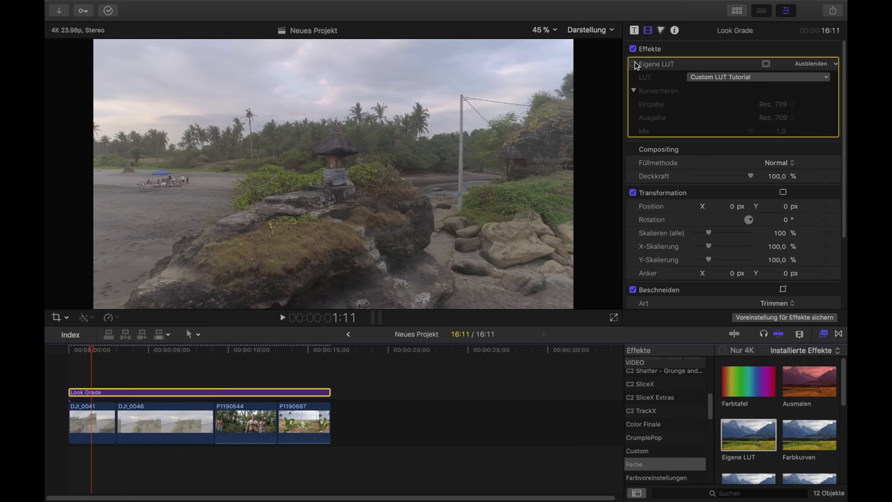
pyautogui.click(634, 64)
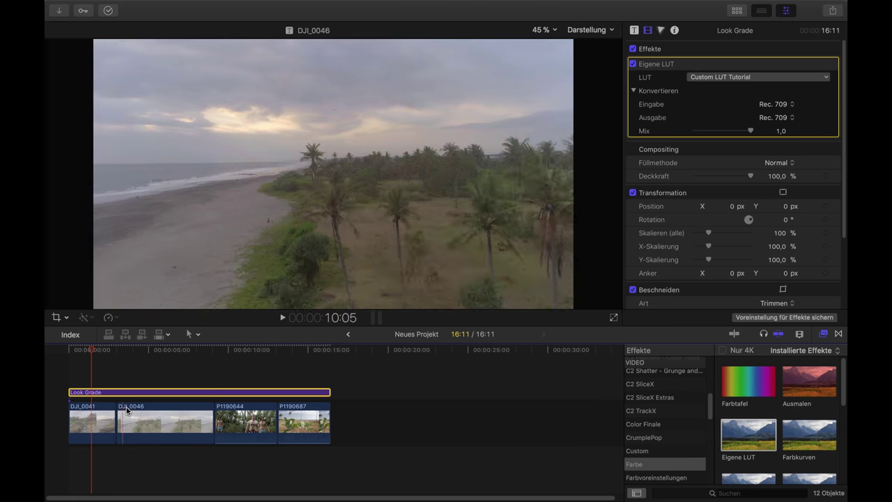
pyautogui.click(158, 360)
pyautogui.moveTo(156, 350); pyautogui.dragTo(141, 350)
pyautogui.click(170, 394)
pyautogui.click(634, 64)
pyautogui.click(634, 65)
pyautogui.click(634, 64)
pyautogui.click(634, 64)
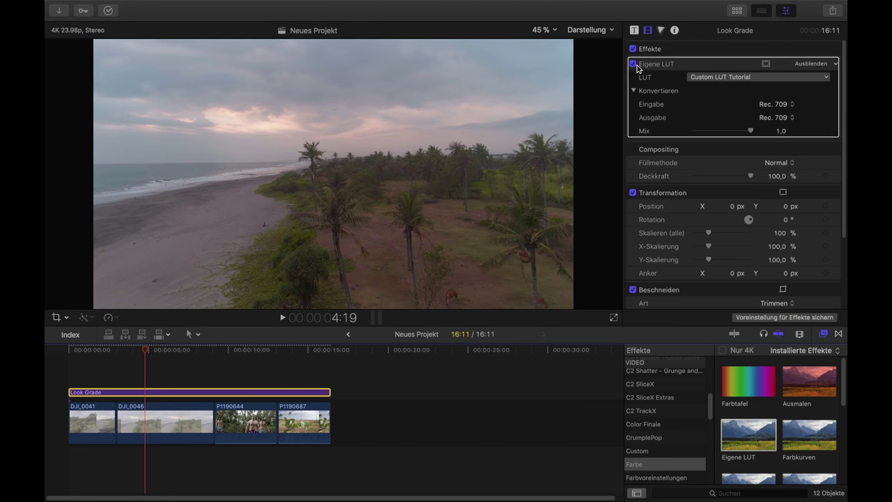
pyautogui.click(634, 64)
pyautogui.click(634, 64)
pyautogui.click(633, 64)
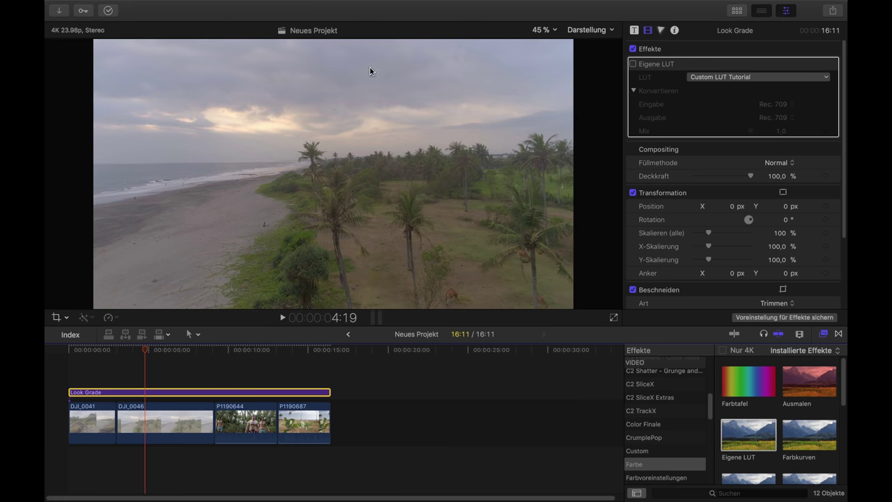
pyautogui.click(633, 64)
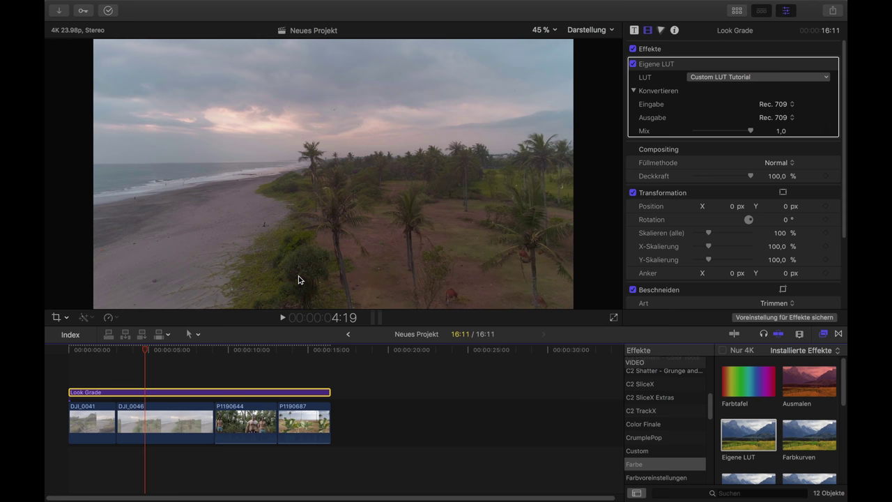
pyautogui.click(213, 350)
pyautogui.click(216, 354)
pyautogui.moveTo(216, 354); pyautogui.dragTo(233, 345)
pyautogui.click(255, 393)
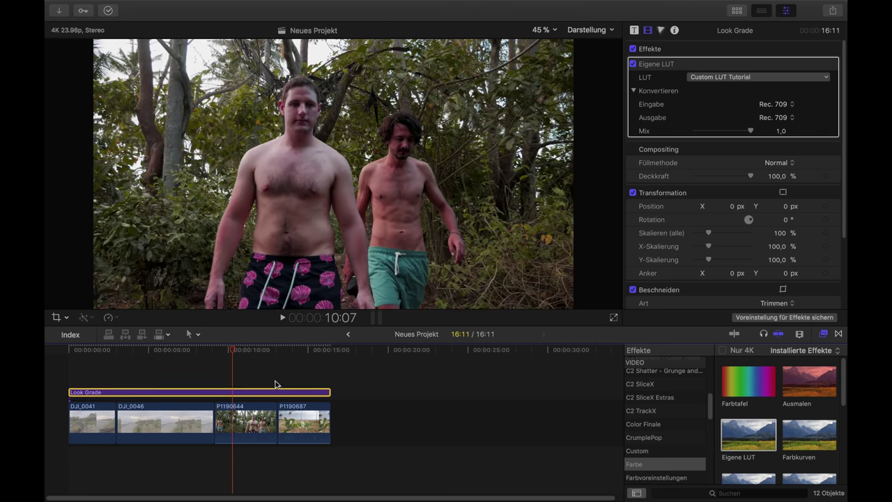
pyautogui.click(632, 64)
pyautogui.click(634, 64)
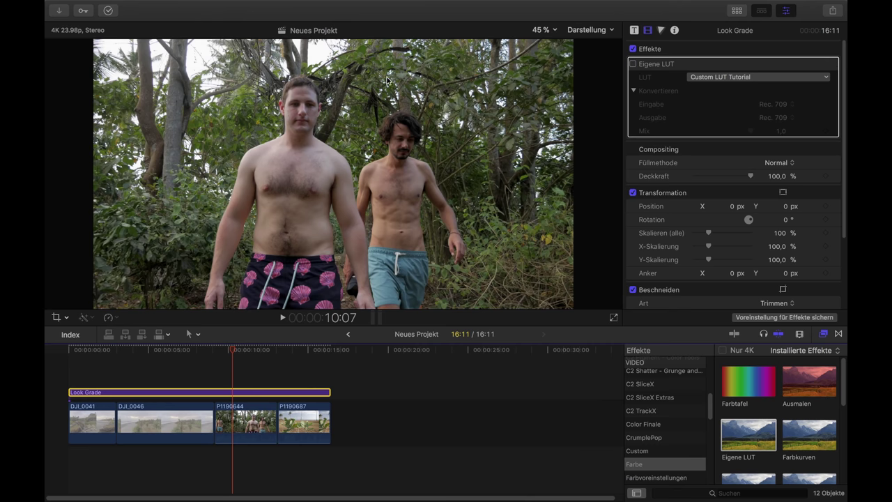
pyautogui.click(633, 64)
pyautogui.moveTo(239, 349); pyautogui.dragTo(305, 349)
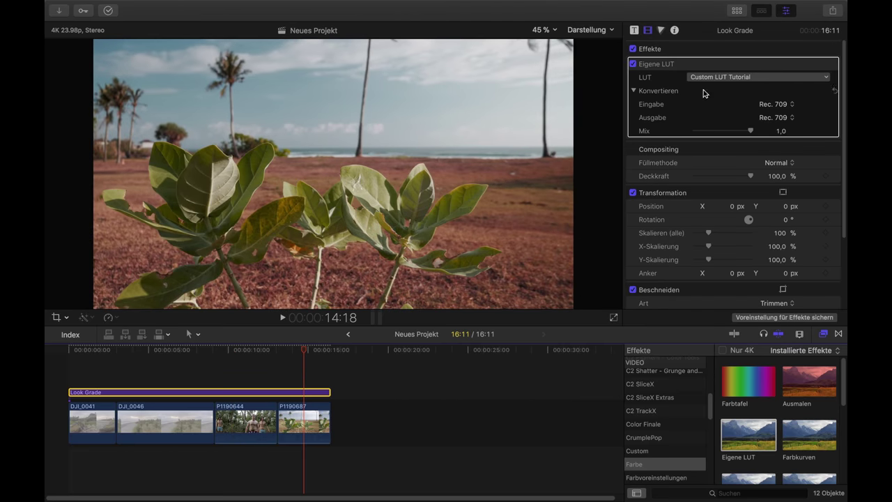
pyautogui.click(633, 64)
pyautogui.click(634, 64)
pyautogui.moveTo(305, 353); pyautogui.dragTo(121, 353)
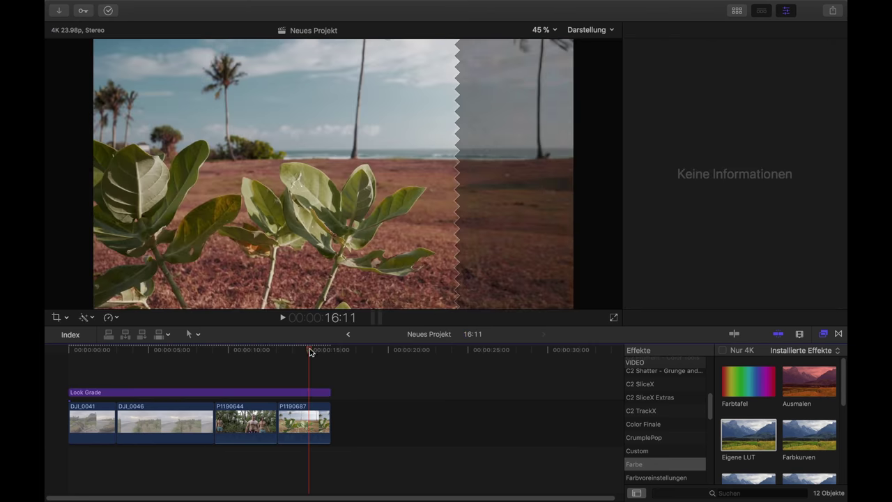
pyautogui.click(311, 352)
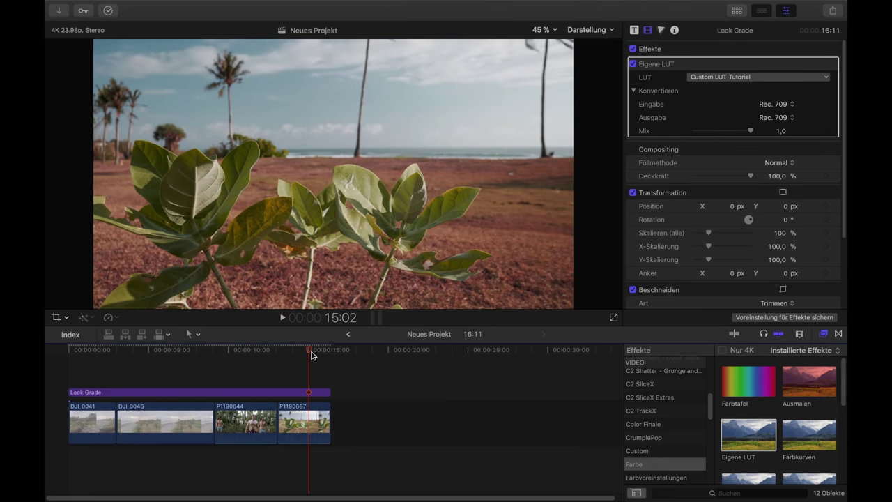
pyautogui.moveTo(311, 356); pyautogui.dragTo(78, 348)
pyautogui.moveTo(279, 469); pyautogui.dragTo(89, 418)
pyautogui.click(382, 408)
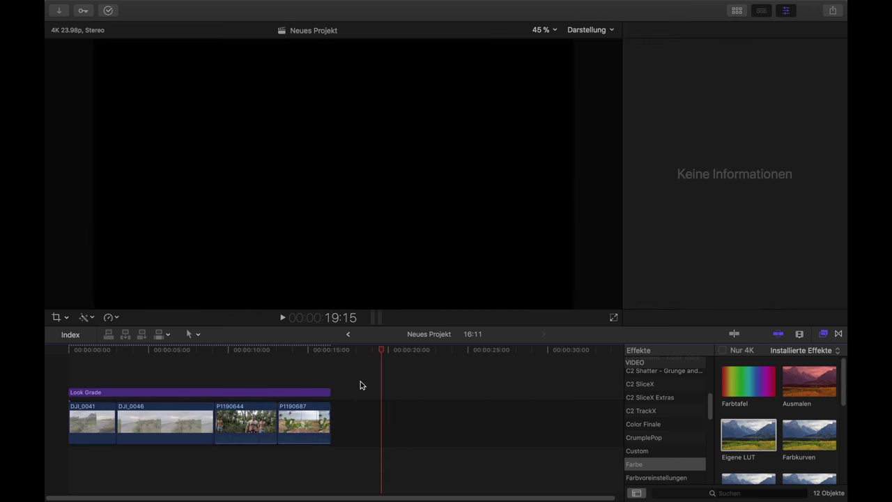
pyautogui.click(313, 363)
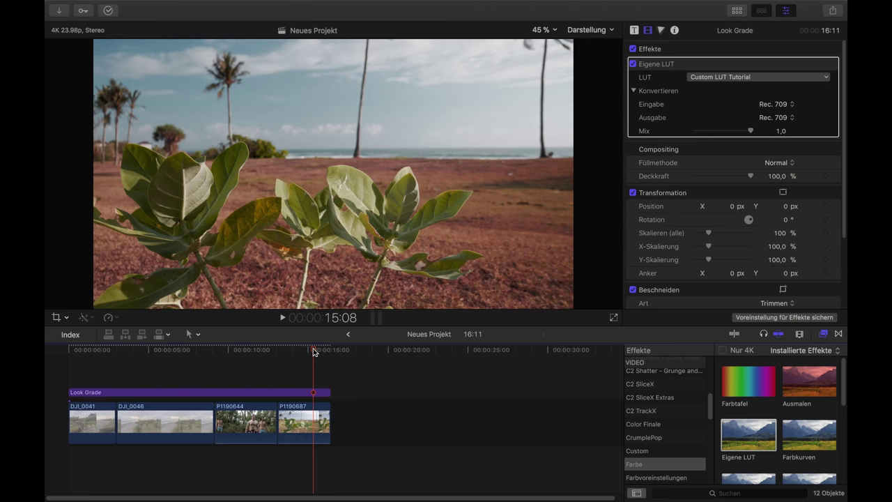
pyautogui.moveTo(313, 350)
pyautogui.mouseDown()
pyautogui.moveTo(292, 346)
pyautogui.moveTo(304, 354)
pyautogui.mouseUp()
pyautogui.hscroll(2, 317, 379)
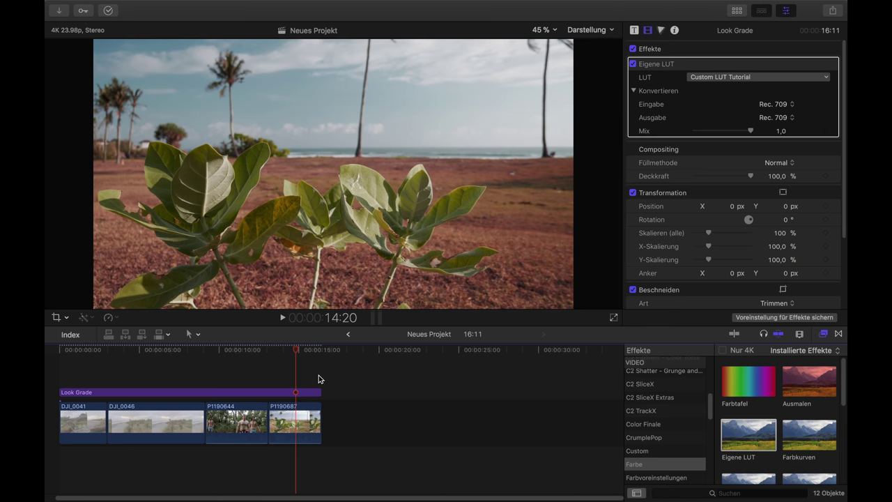
pyautogui.moveTo(298, 350)
pyautogui.mouseDown()
pyautogui.moveTo(308, 350)
pyautogui.moveTo(298, 365)
pyautogui.mouseUp()
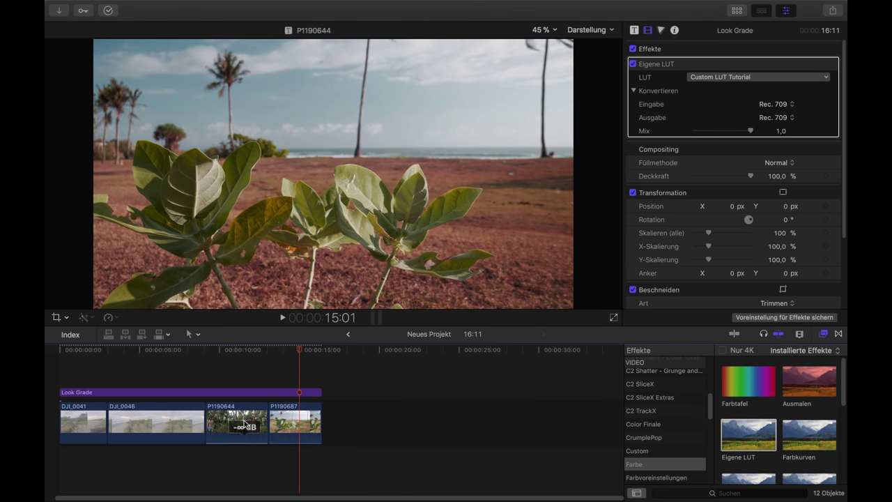
pyautogui.click(342, 401)
pyautogui.click(564, 417)
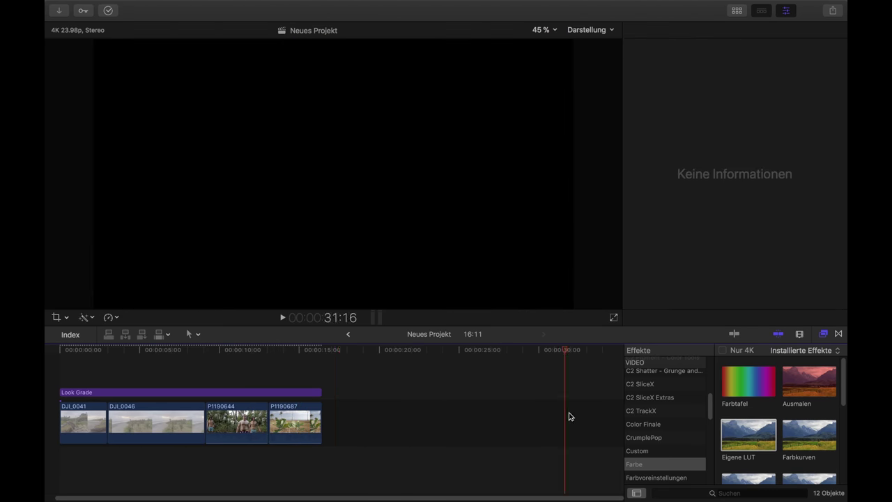
pyautogui.moveTo(322, 361); pyautogui.dragTo(293, 359)
pyautogui.click(312, 393)
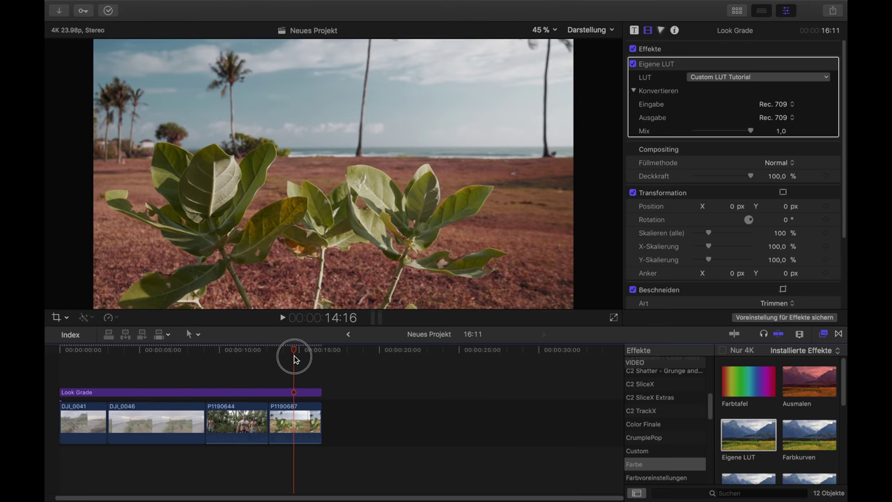